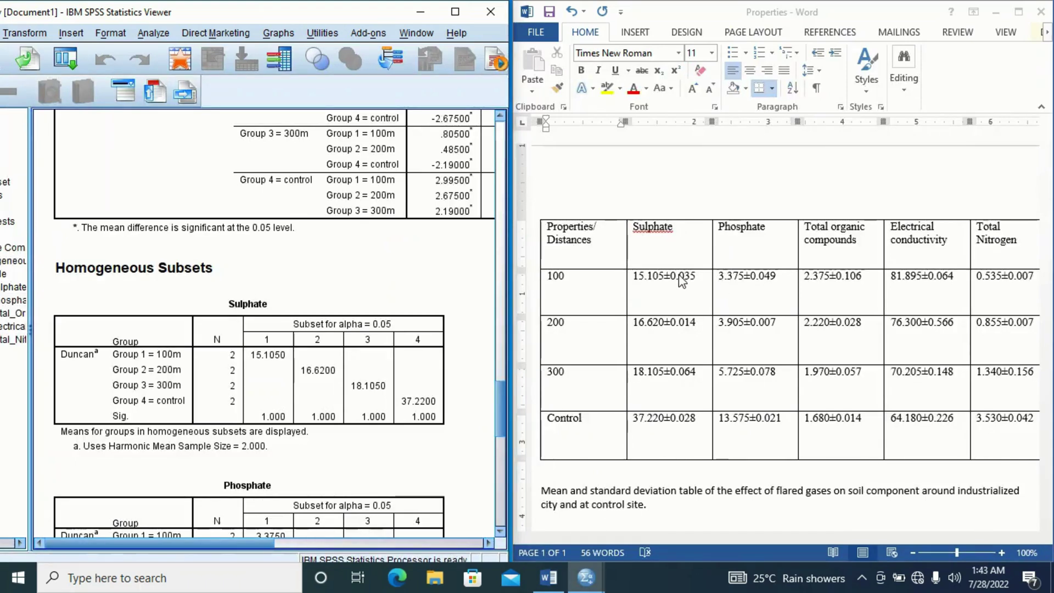
{"action": "left_click", "coordinate": [390, 331]}
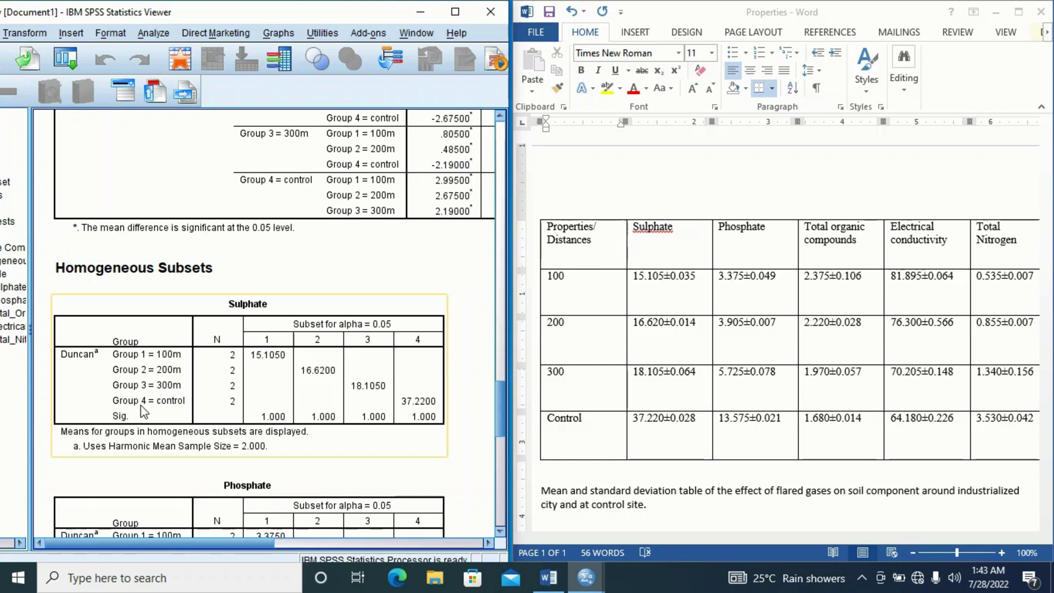
{"action": "left_click", "coordinate": [461, 325]}
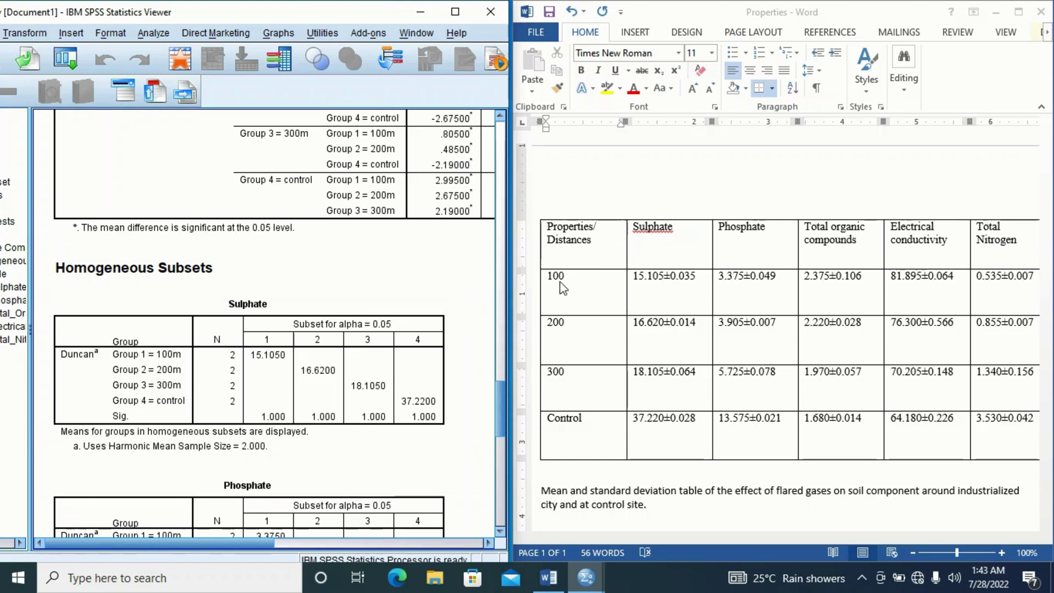
{"action": "left_click", "coordinate": [132, 455]}
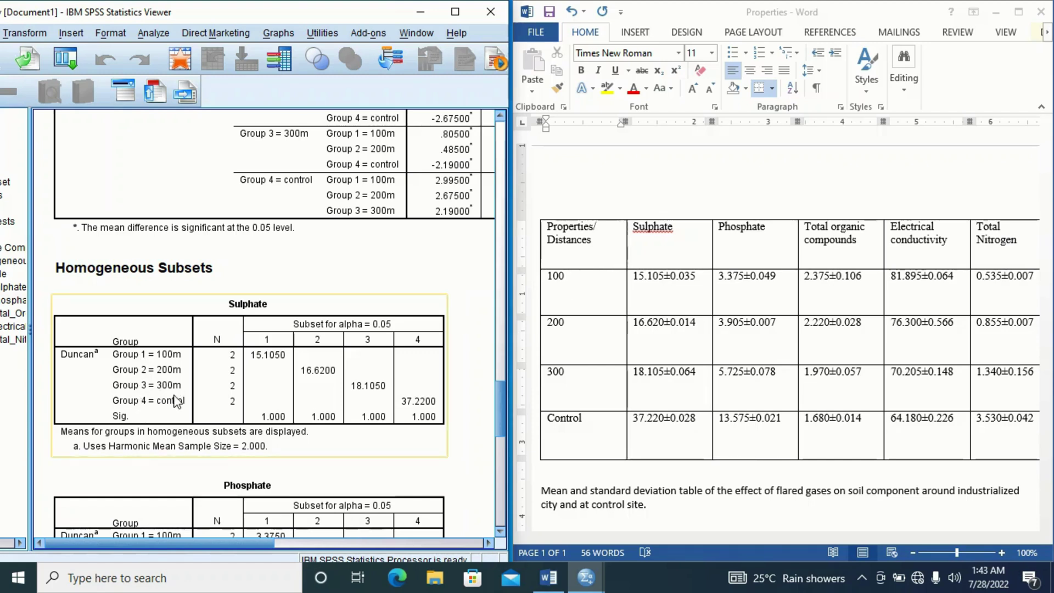
{"action": "left_click", "coordinate": [467, 357]}
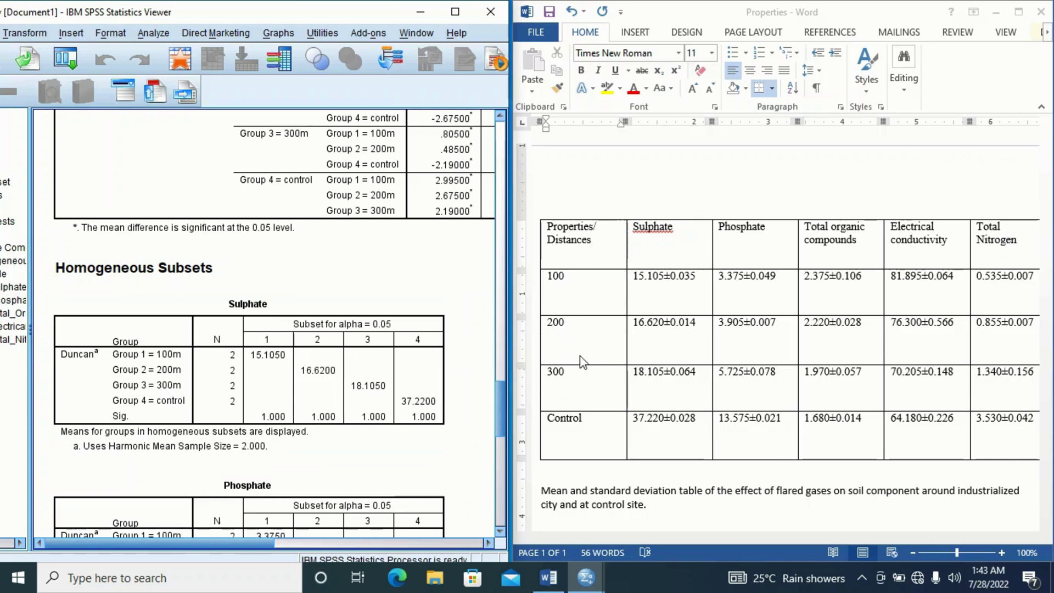
{"action": "left_click", "coordinate": [332, 364]}
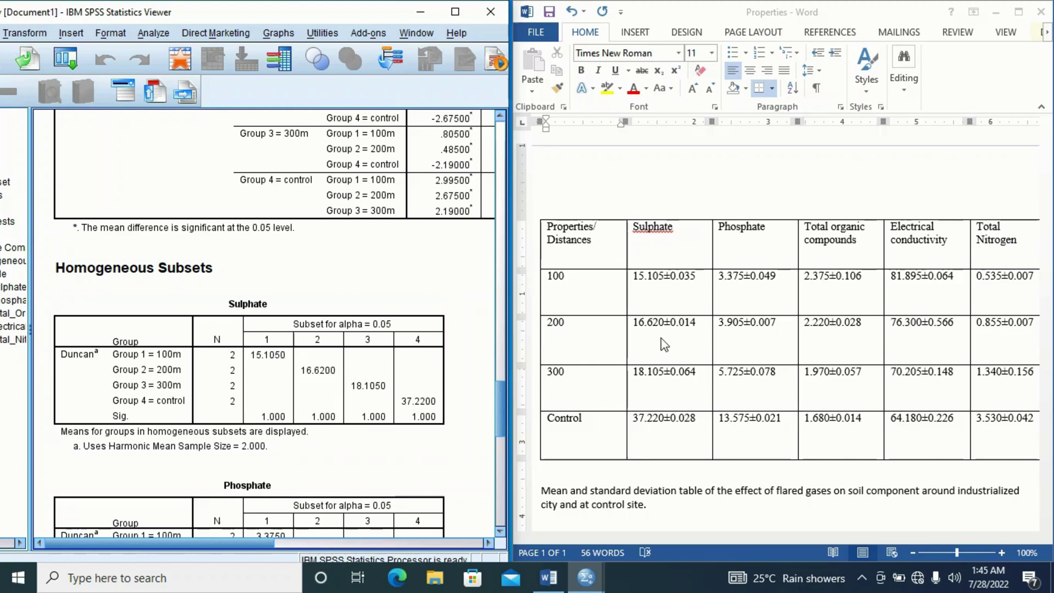
- Append a superscript "a" to the Sulphate value in the 100 row of the Word properties table
{"action": "left_click", "coordinate": [698, 283]}
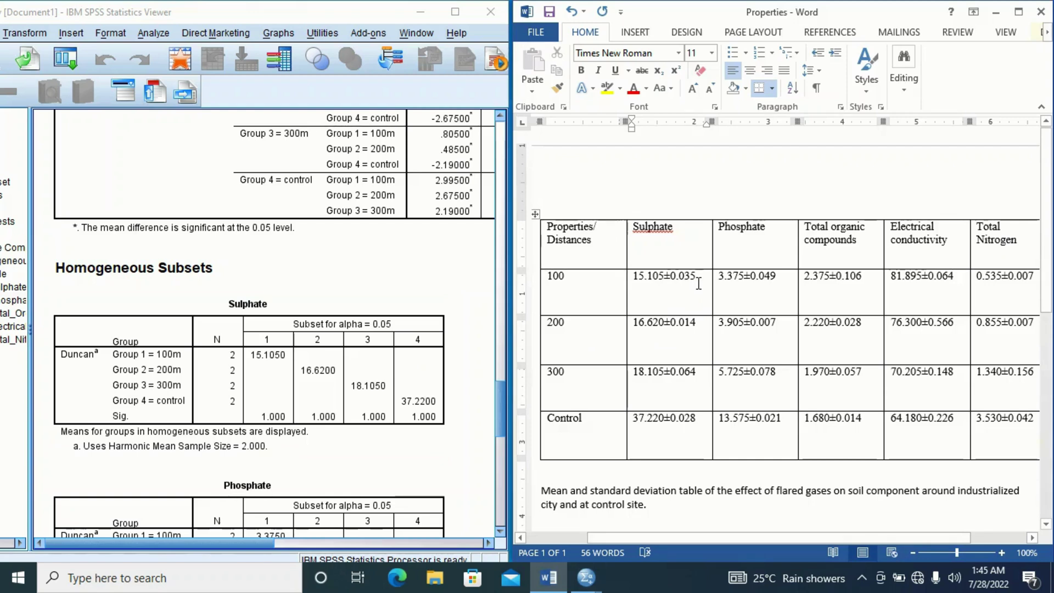
{"action": "type", "text": "a"}
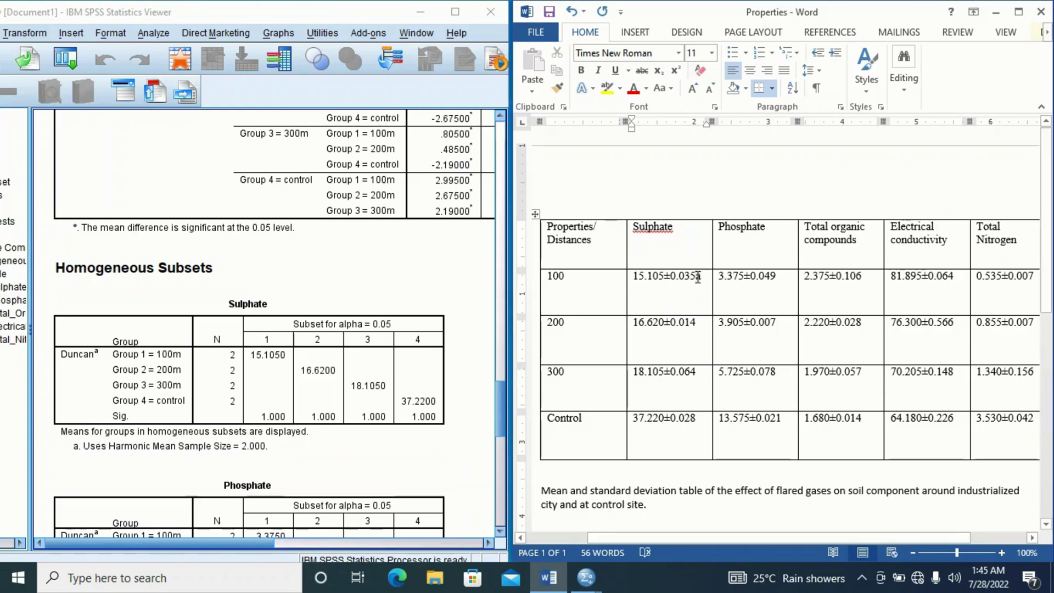
{"action": "key", "text": "shift+Left"}
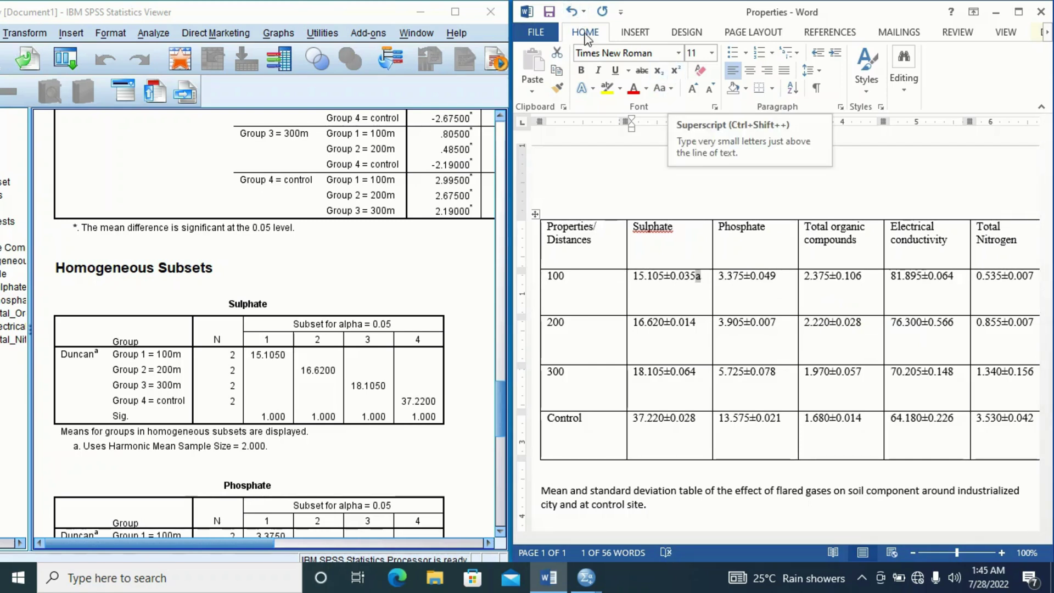
{"action": "left_click", "coordinate": [676, 70]}
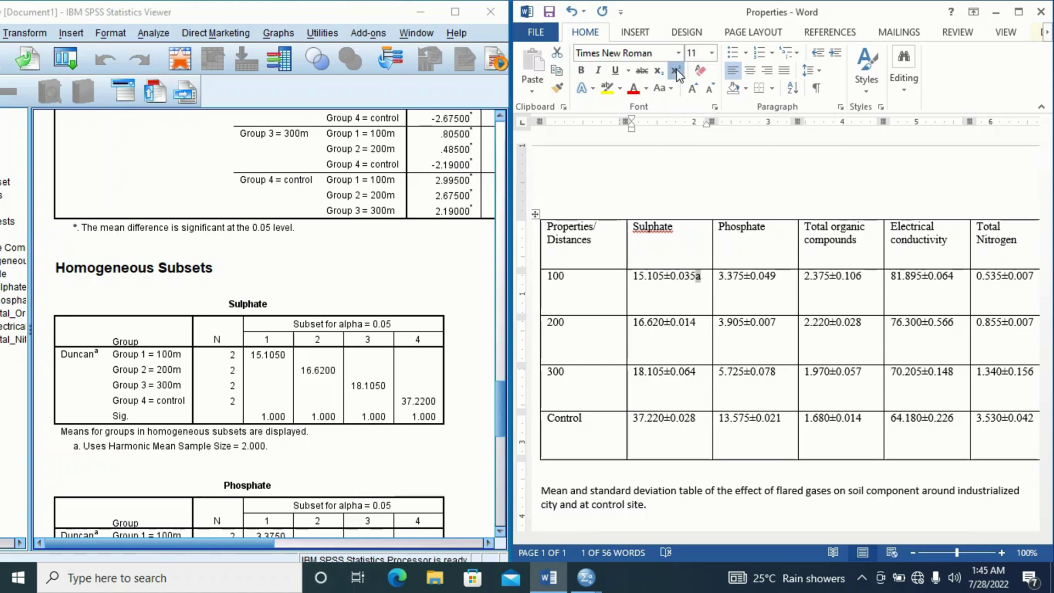
{"action": "left_click", "coordinate": [702, 279]}
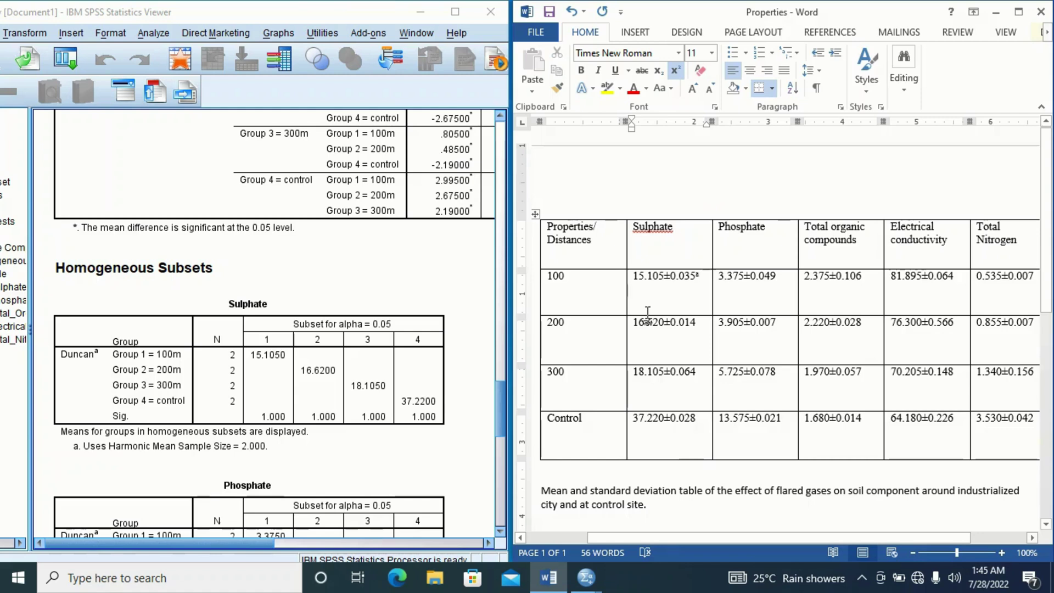
- Check the Sulphate homogeneous subsets in SPSS and append a superscript "b" to the 200 row's Sulphate value in Word
{"action": "left_click", "coordinate": [702, 322]}
{"action": "left_click", "coordinate": [447, 346]}
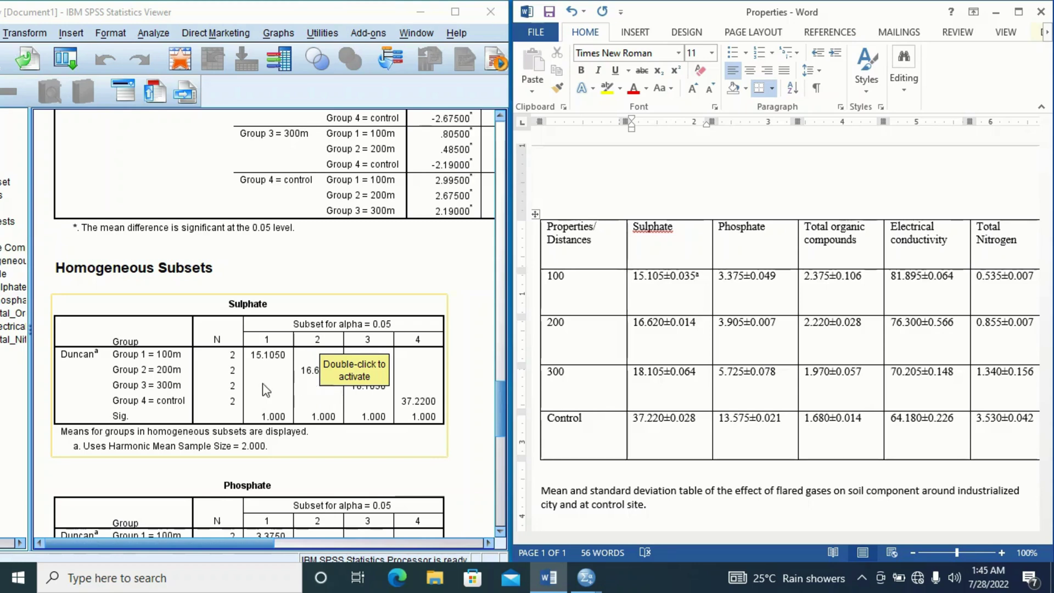
{"action": "left_click", "coordinate": [405, 427]}
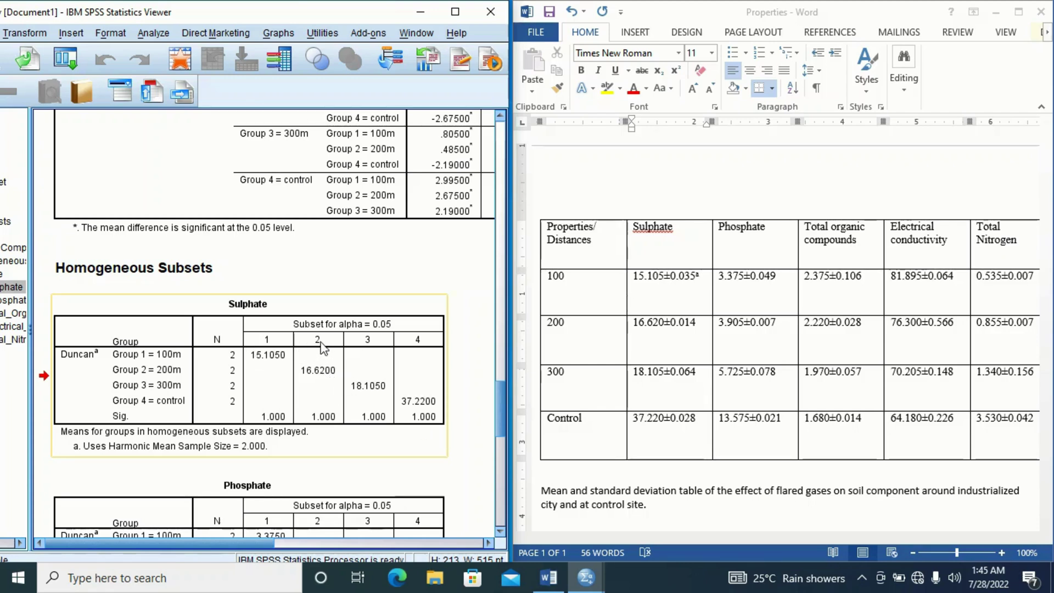
{"action": "left_click", "coordinate": [470, 358]}
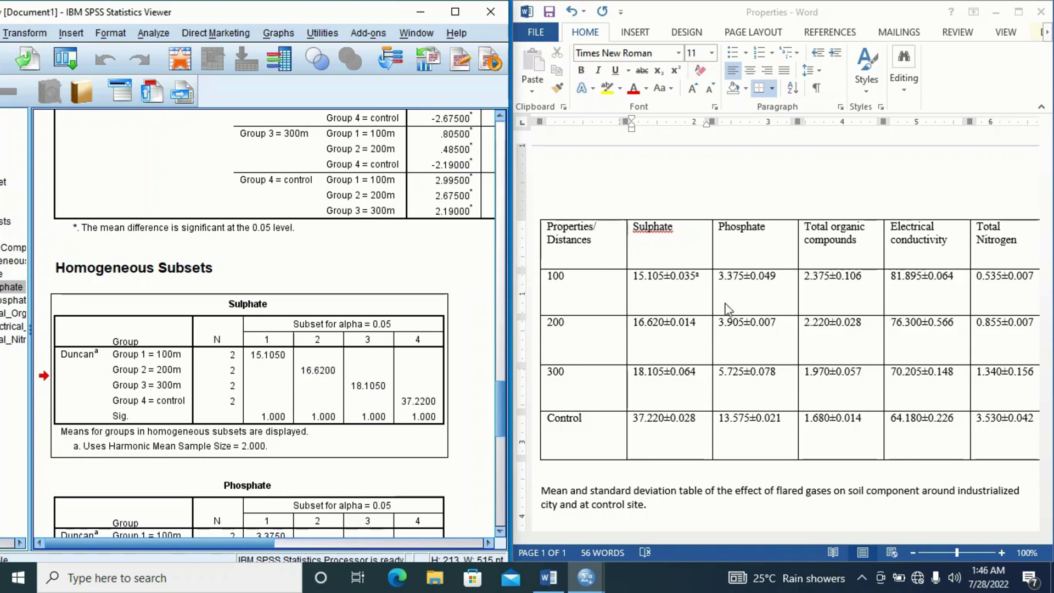
{"action": "left_click", "coordinate": [697, 323]}
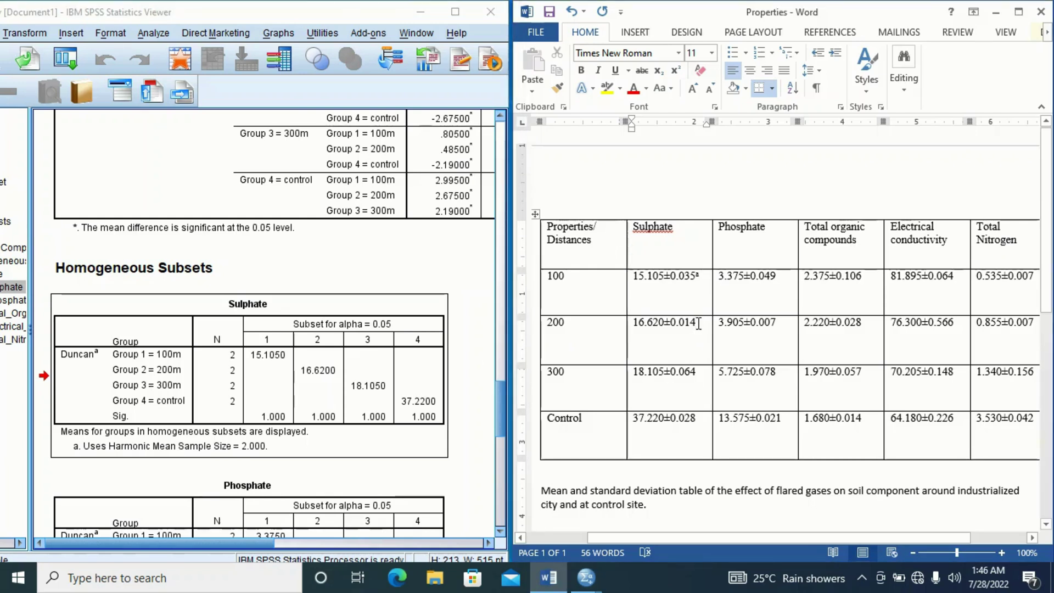
{"action": "type", "text": "b"}
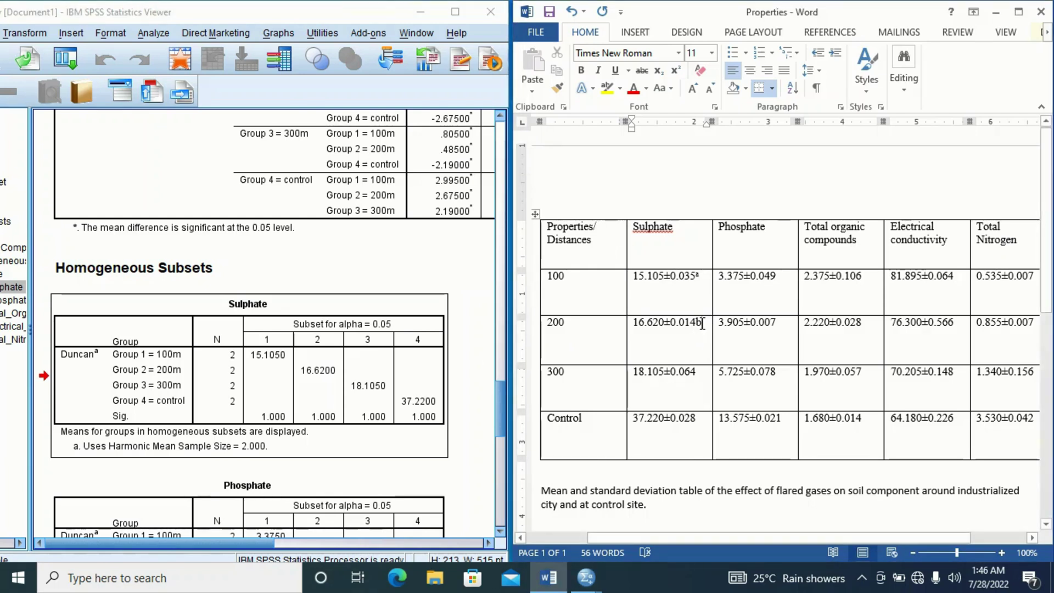
{"action": "key", "text": "shift+Left"}
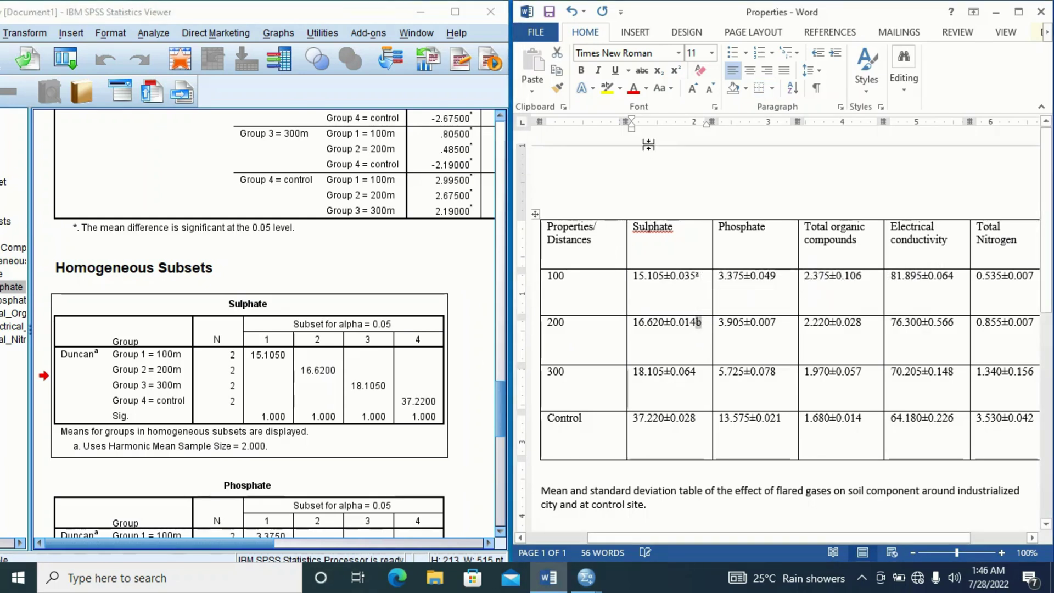
{"action": "left_click", "coordinate": [676, 71]}
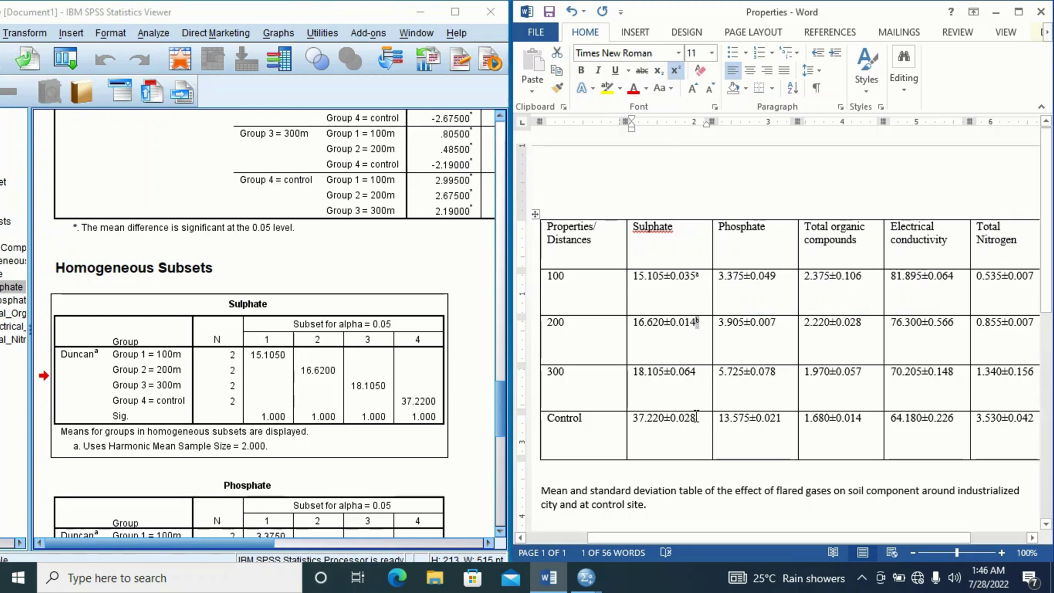
- Append a superscript "c" to the Sulphate value in the 300 row of the table
{"action": "left_click", "coordinate": [699, 377]}
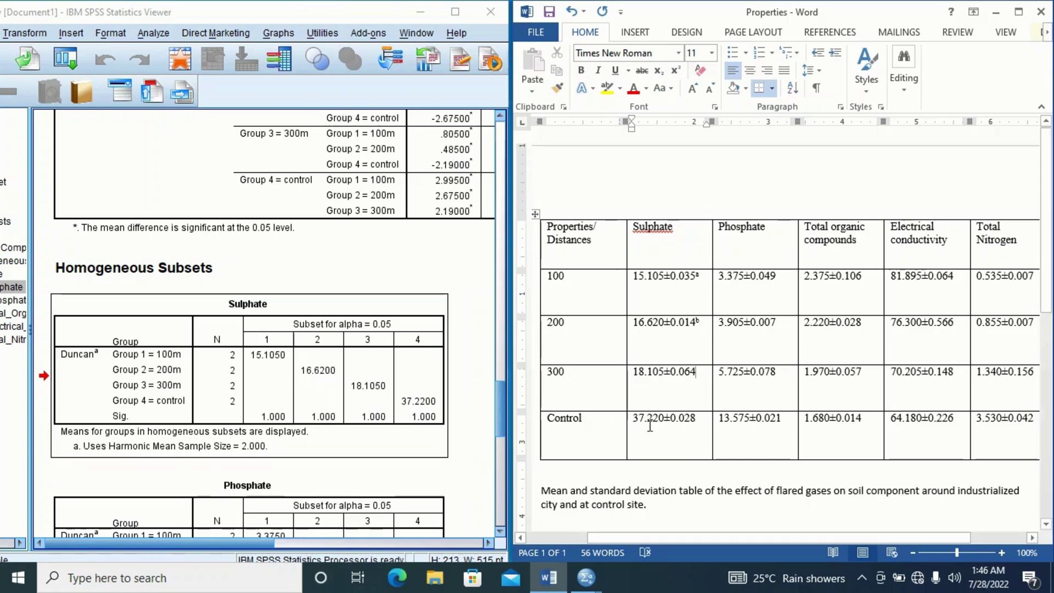
{"action": "type", "text": "c"}
{"action": "left_click_drag", "start_coordinate": [698, 371], "coordinate": [695, 371]}
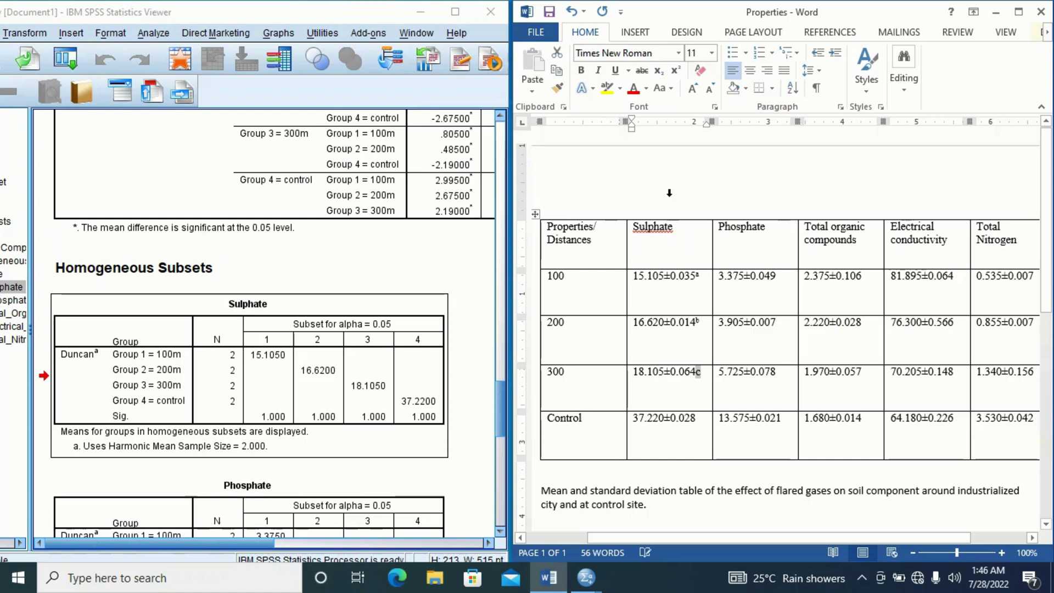
{"action": "left_click", "coordinate": [674, 71]}
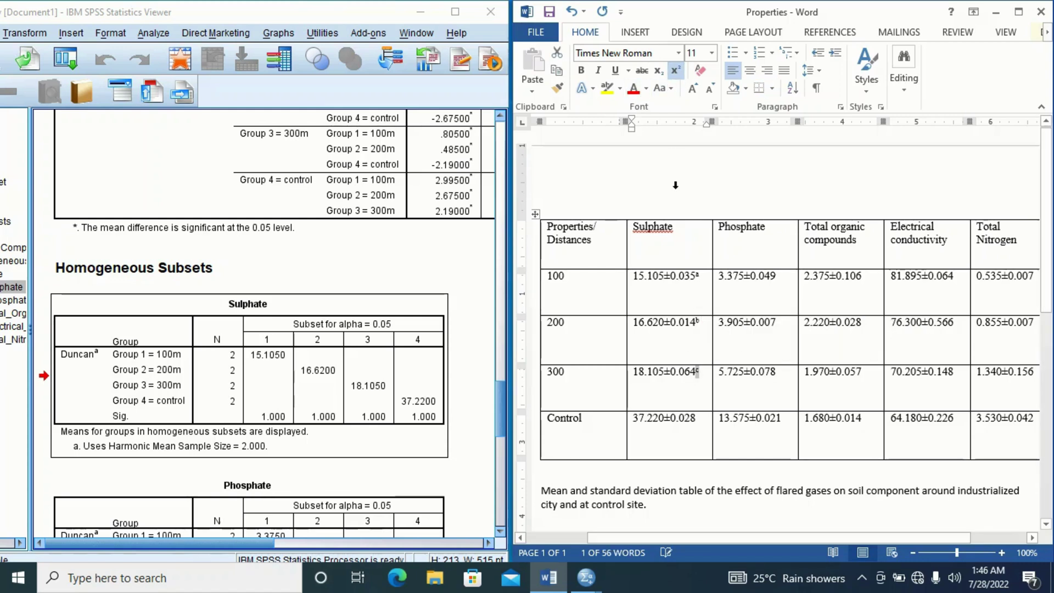
{"action": "left_click", "coordinate": [698, 372]}
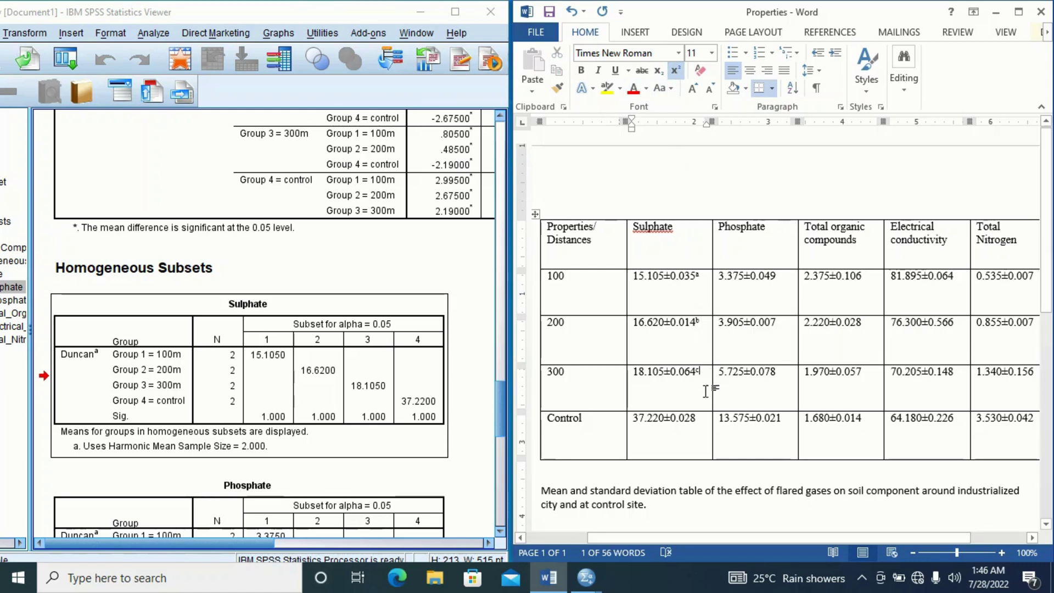
- Append a superscript "d" to the Sulphate value in the Control row of the table
{"action": "left_click", "coordinate": [704, 422]}
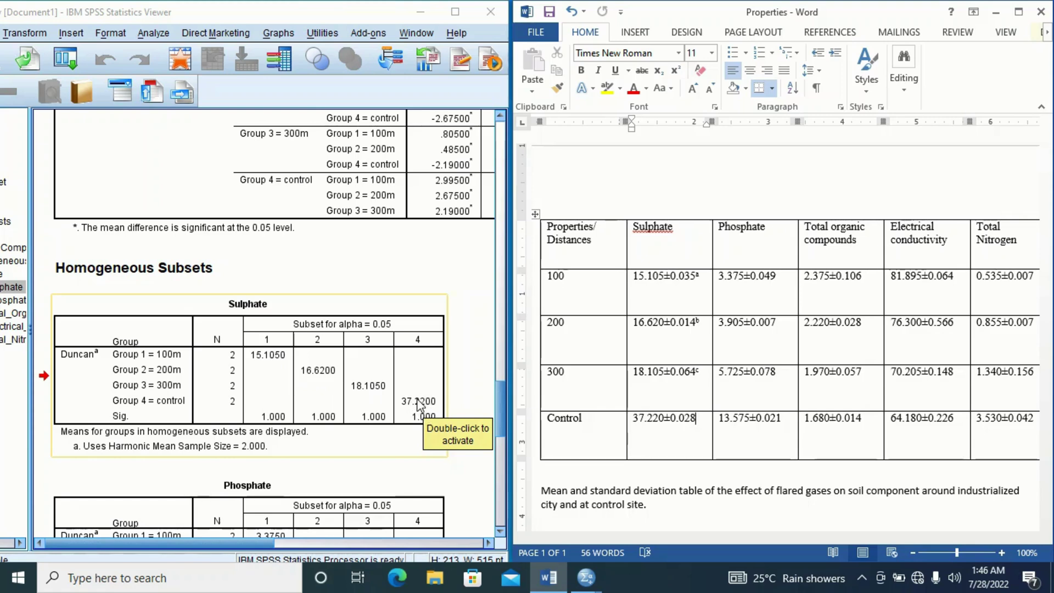
{"action": "left_click", "coordinate": [701, 421]}
{"action": "type", "text": "d"}
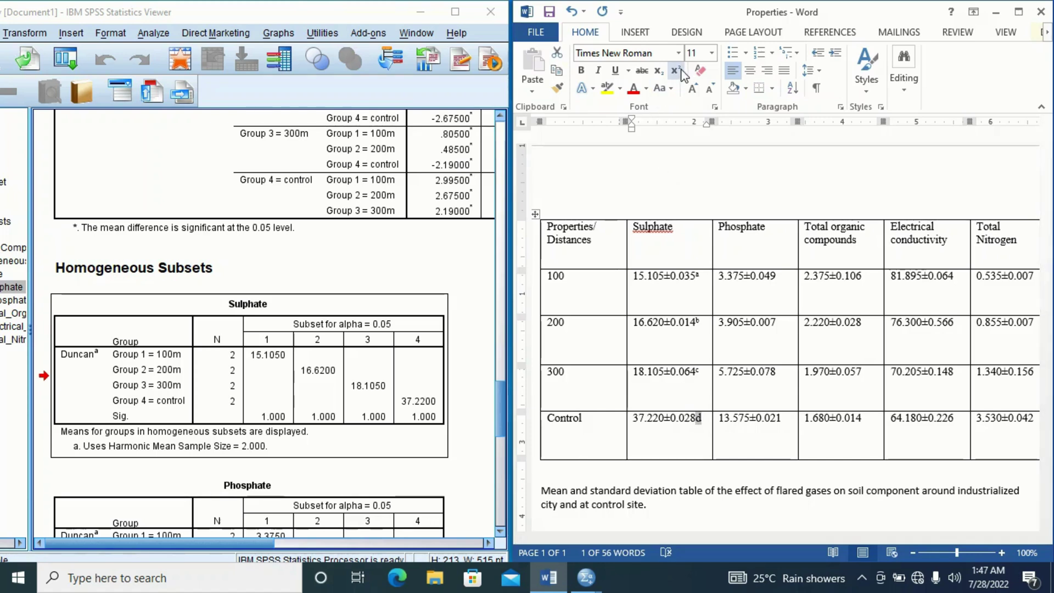
{"action": "left_click", "coordinate": [690, 418]}
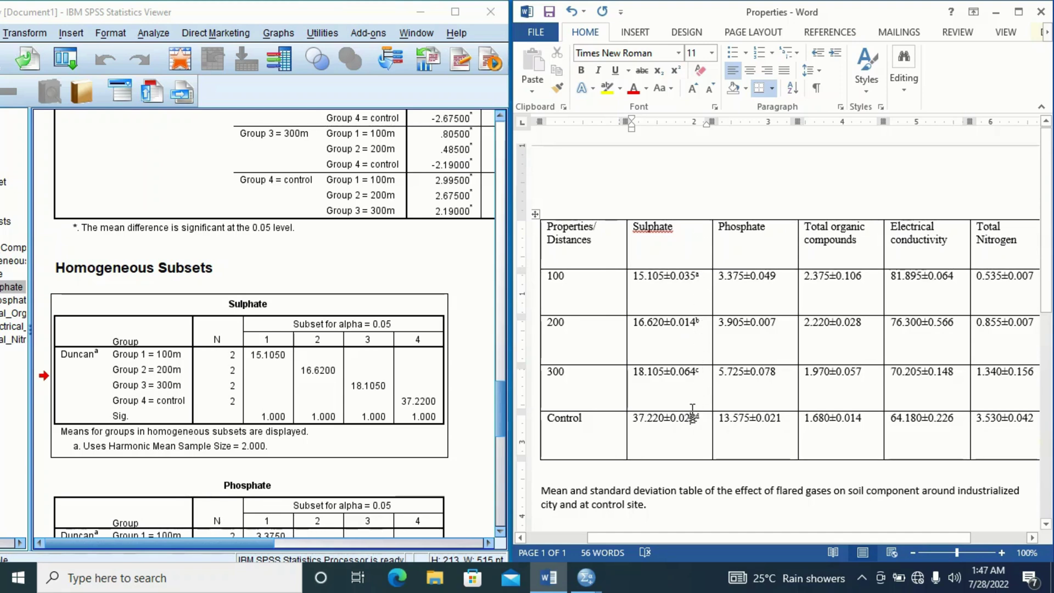
{"action": "left_click", "coordinate": [695, 453]}
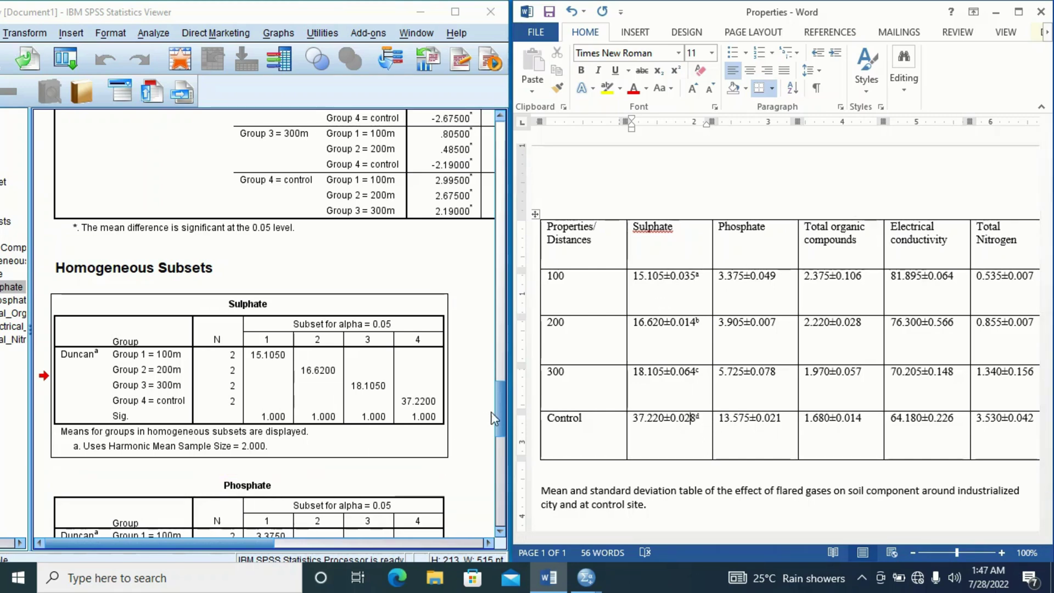
- Switch to the SPSS output and examine the Phosphate homogeneous subsets and the post hoc Multiple Comparisons table
{"action": "left_click_drag", "start_coordinate": [500, 417], "coordinate": [500, 436]}
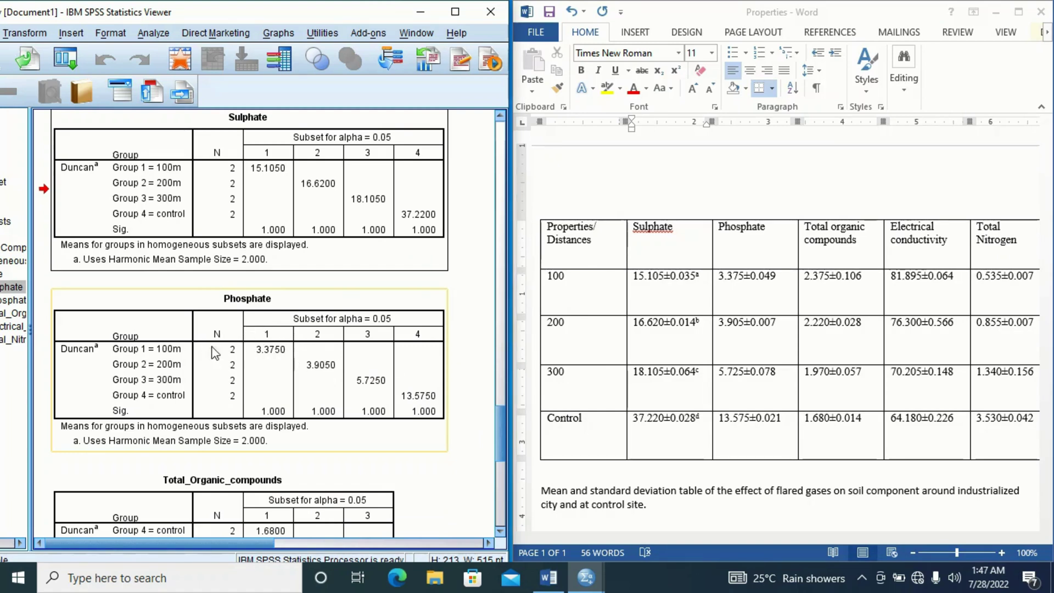
{"action": "left_click", "coordinate": [475, 367]}
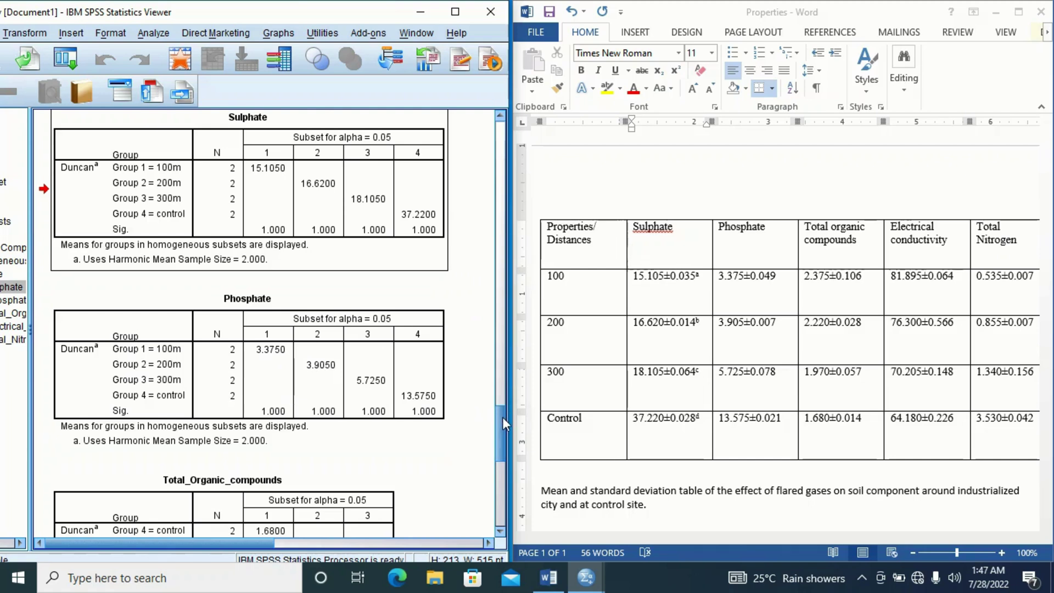
{"action": "left_click", "coordinate": [393, 394]}
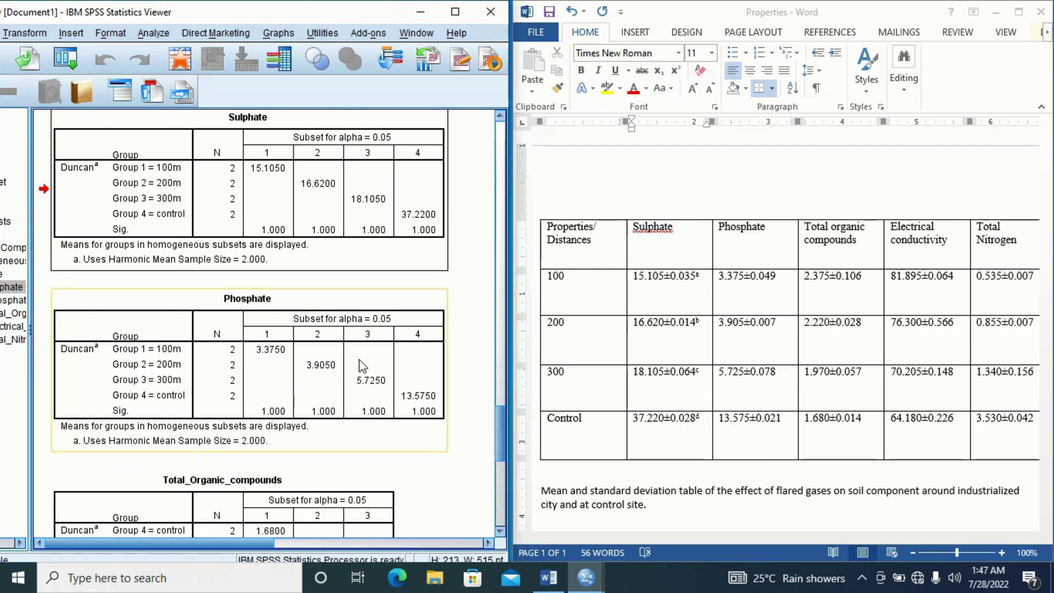
{"action": "left_click", "coordinate": [456, 411]}
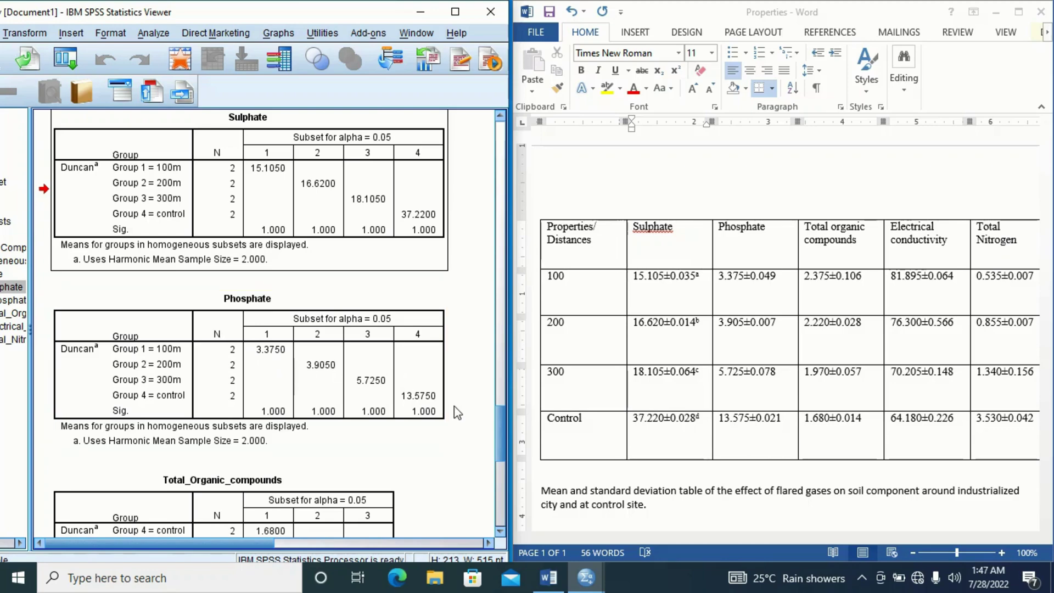
{"action": "left_click_drag", "start_coordinate": [502, 430], "coordinate": [492, 268]}
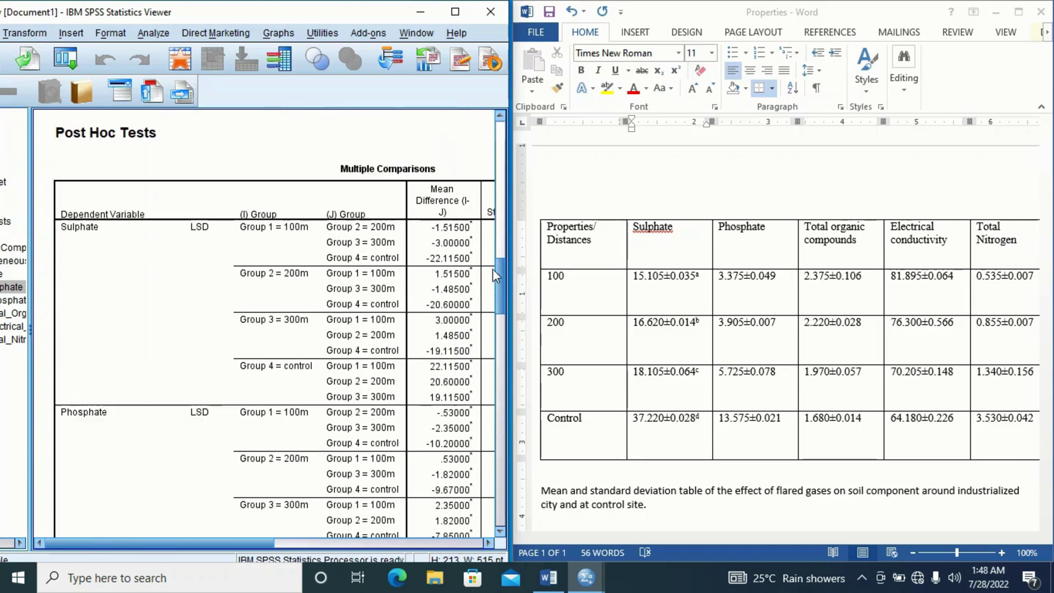
{"action": "left_click", "coordinate": [456, 11]}
{"action": "left_click", "coordinate": [633, 276]}
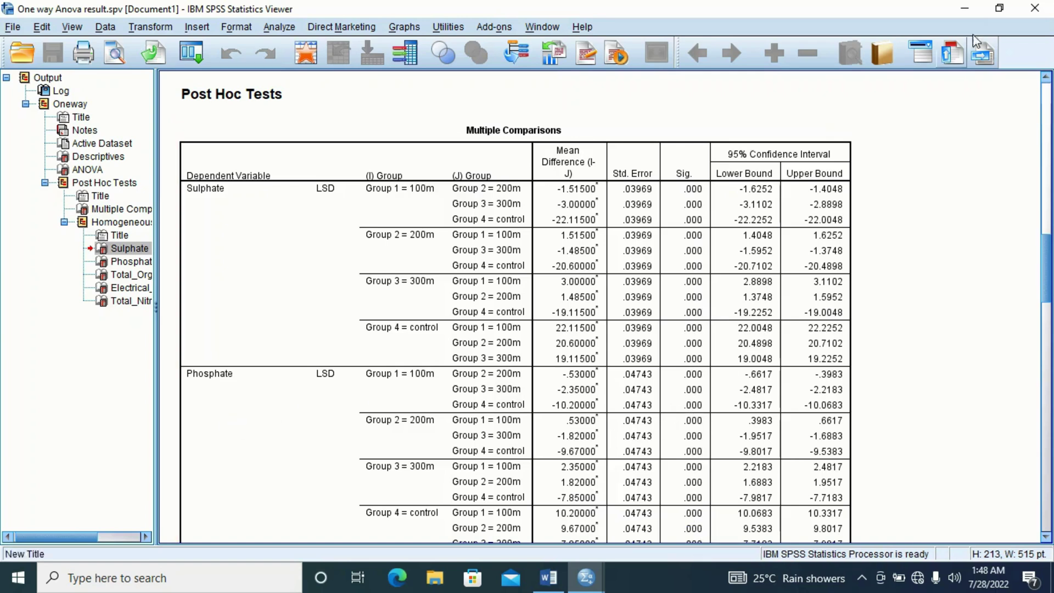
{"action": "left_click", "coordinate": [999, 8]}
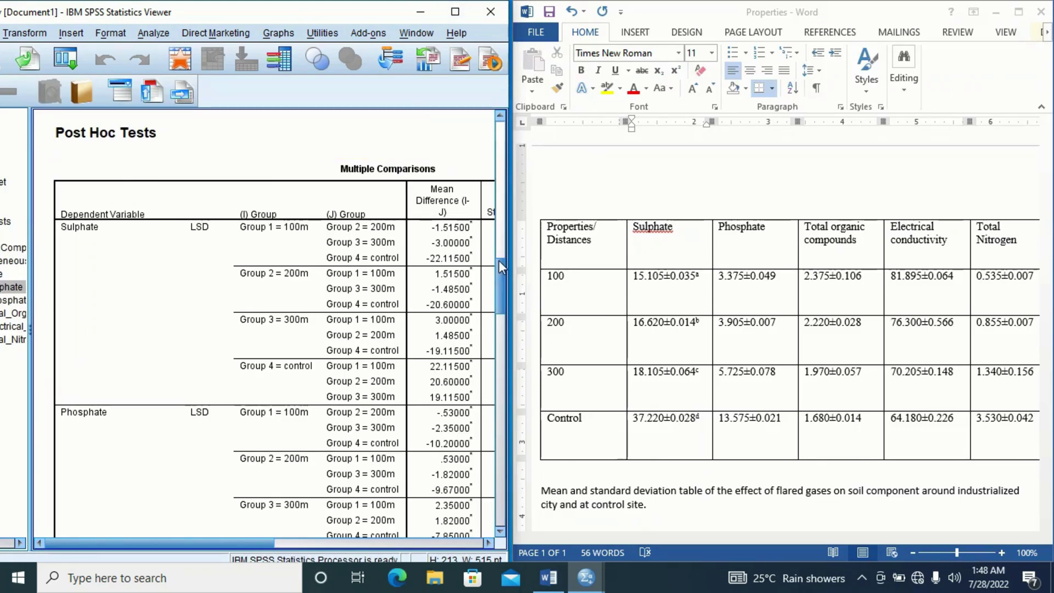
{"action": "left_click_drag", "start_coordinate": [496, 294], "coordinate": [495, 393]}
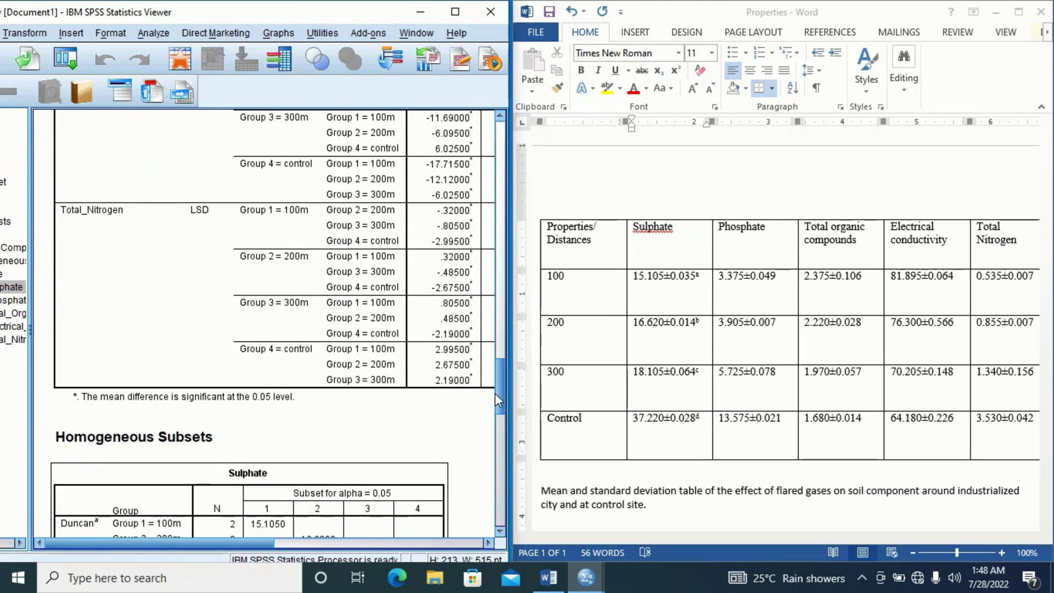
{"action": "left_click_drag", "start_coordinate": [502, 409], "coordinate": [508, 436]}
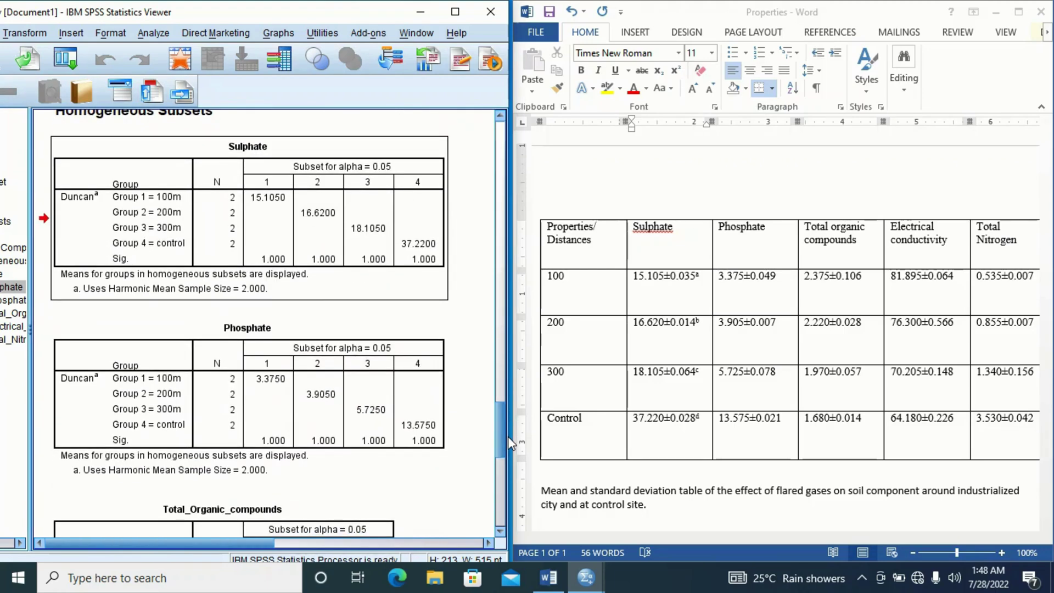
- Append a superscript "a" to the Phosphate value in the 100 row of the Word table
{"action": "left_click", "coordinate": [780, 273]}
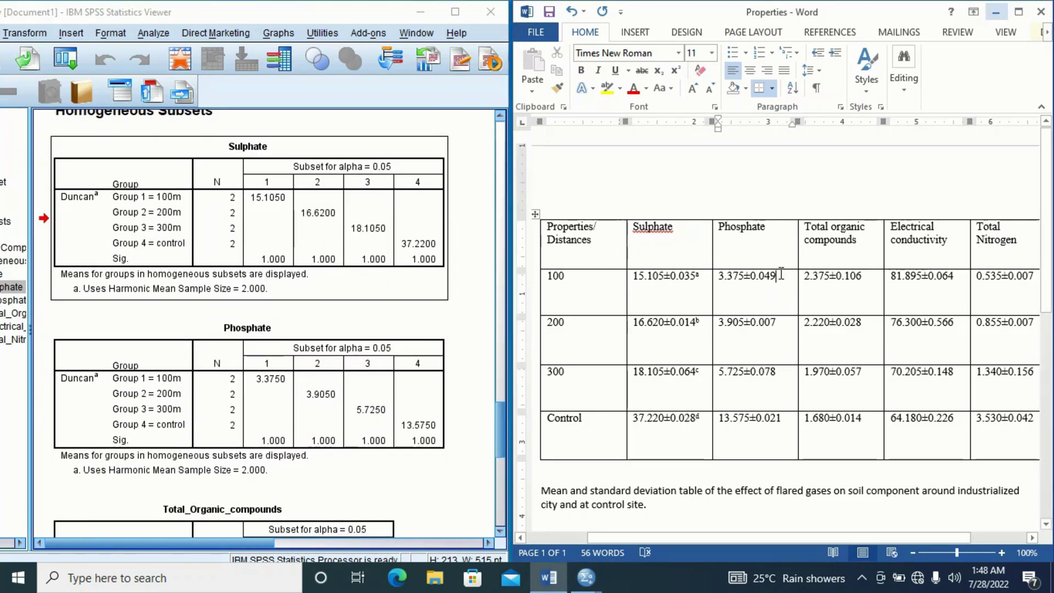
{"action": "type", "text": "a"}
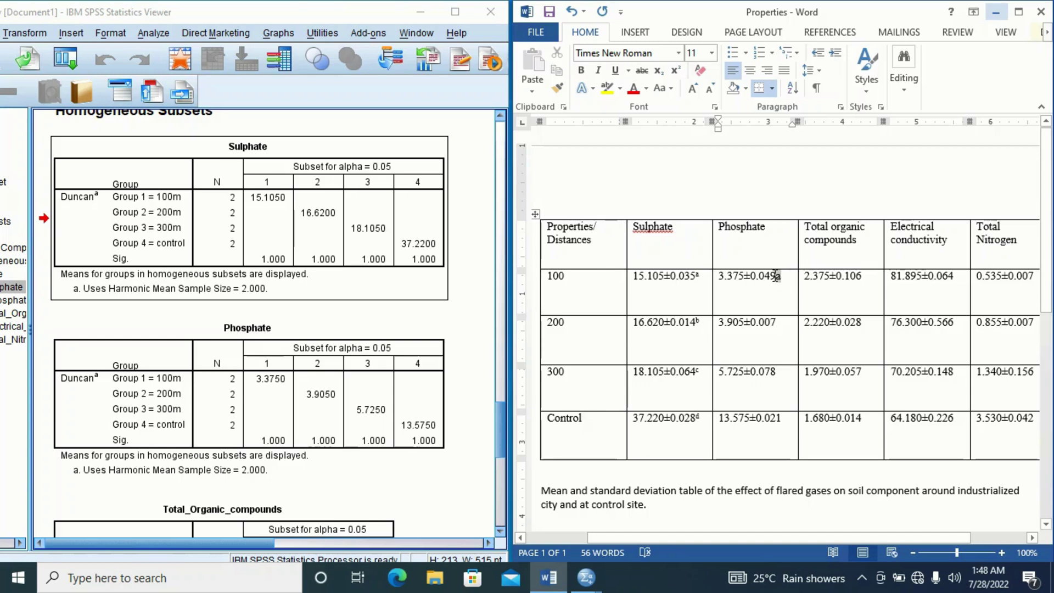
{"action": "left_click_drag", "start_coordinate": [775, 276], "coordinate": [781, 276]}
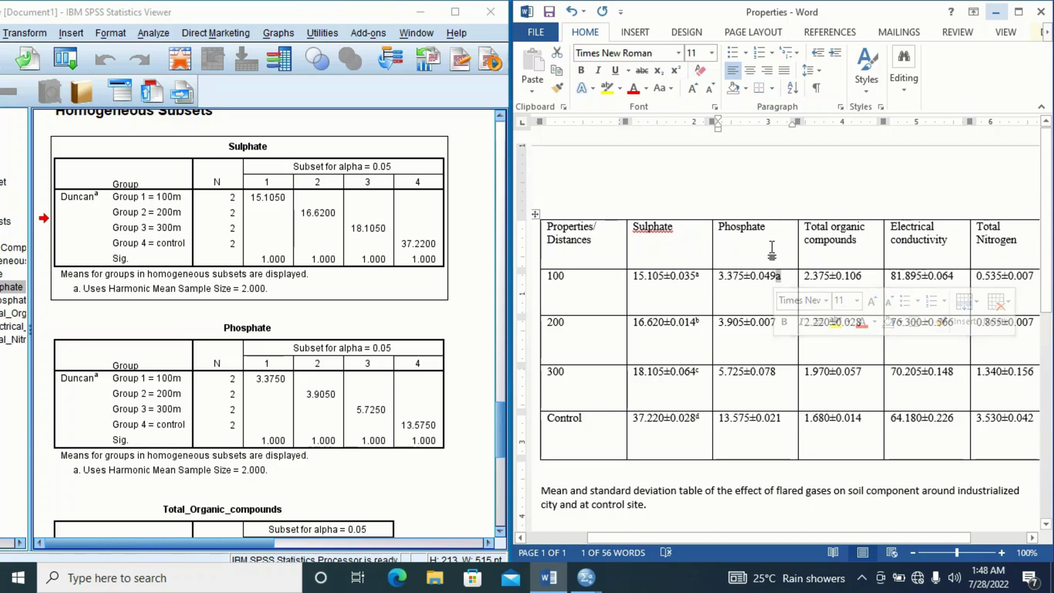
{"action": "left_click", "coordinate": [676, 71]}
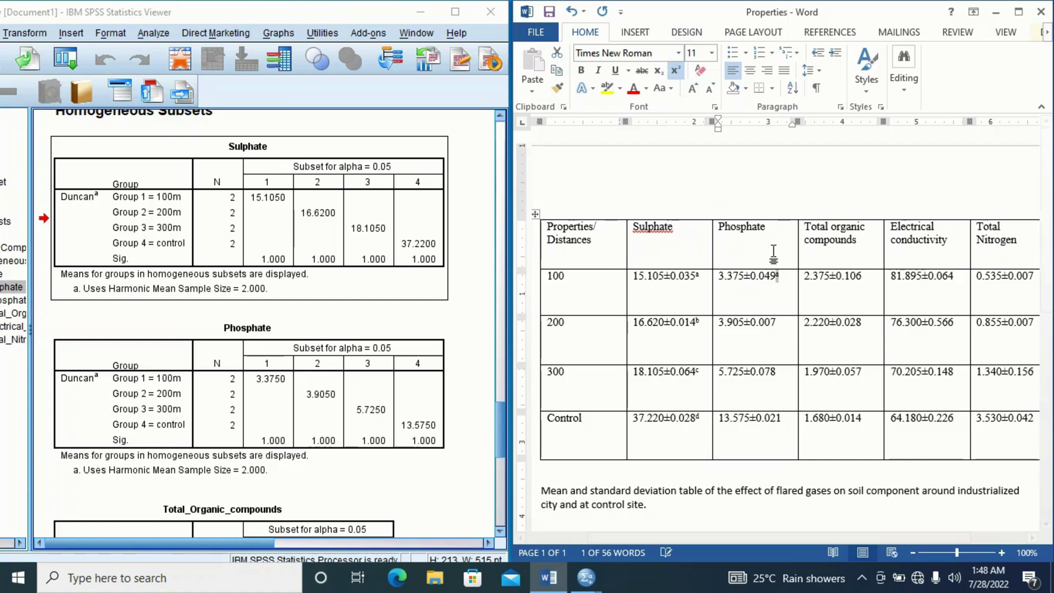
- Append a superscript "b" to the Phosphate value in the 200 row of the table
{"action": "left_click", "coordinate": [784, 323]}
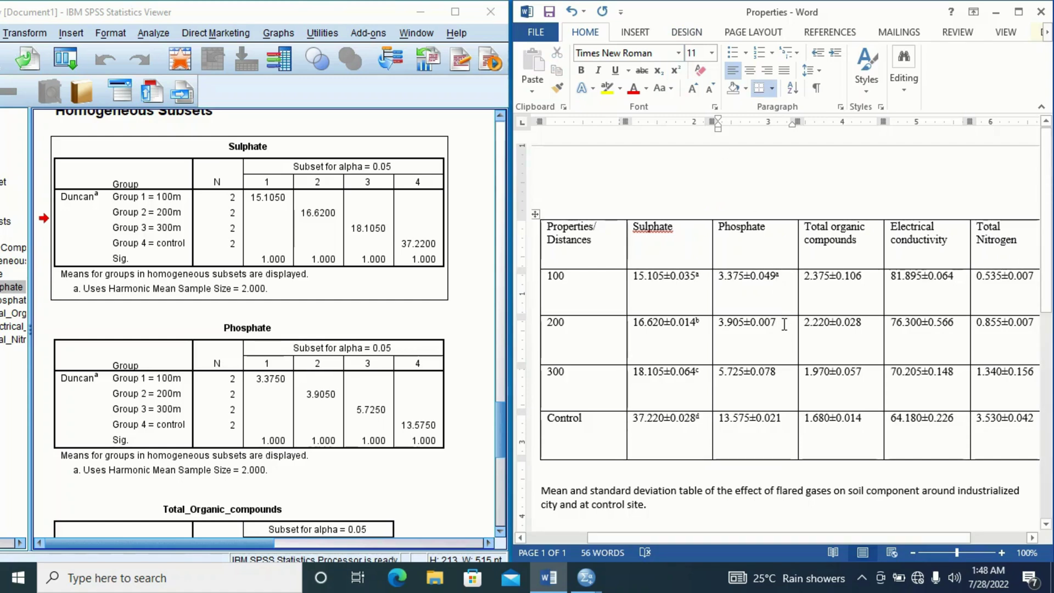
{"action": "type", "text": "b"}
{"action": "left_click_drag", "start_coordinate": [780, 323], "coordinate": [774, 323]}
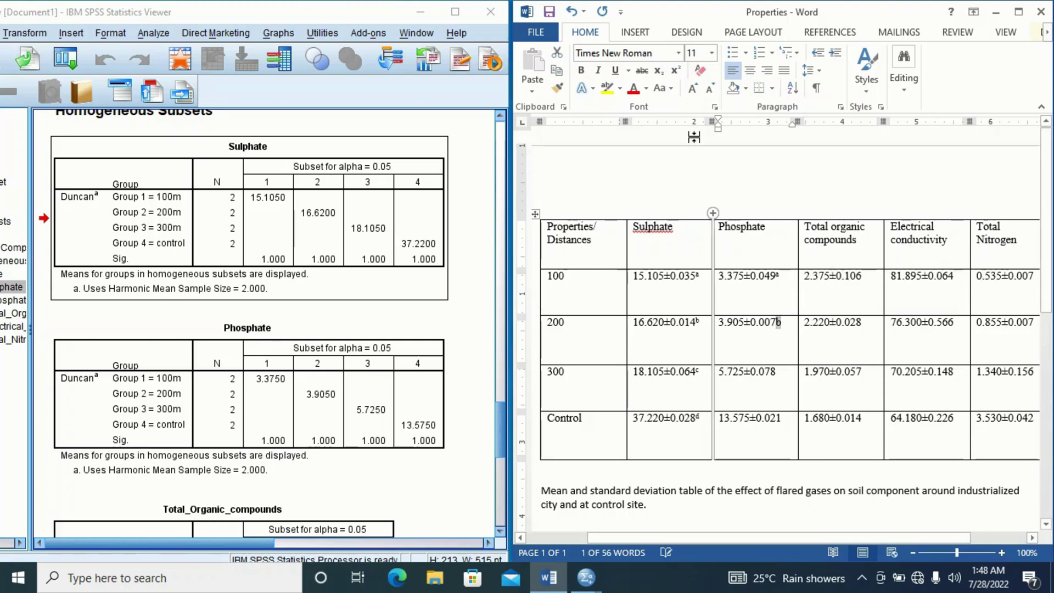
{"action": "left_click", "coordinate": [676, 70]}
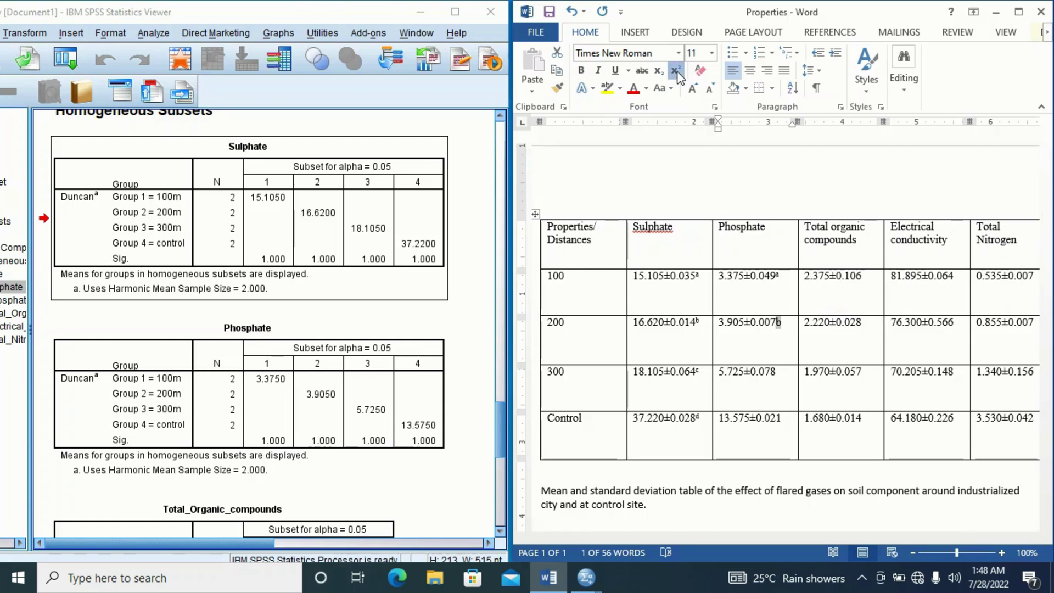
- Append a superscript "c" to the Phosphate value in the 300 row of the table
{"action": "left_click", "coordinate": [784, 368]}
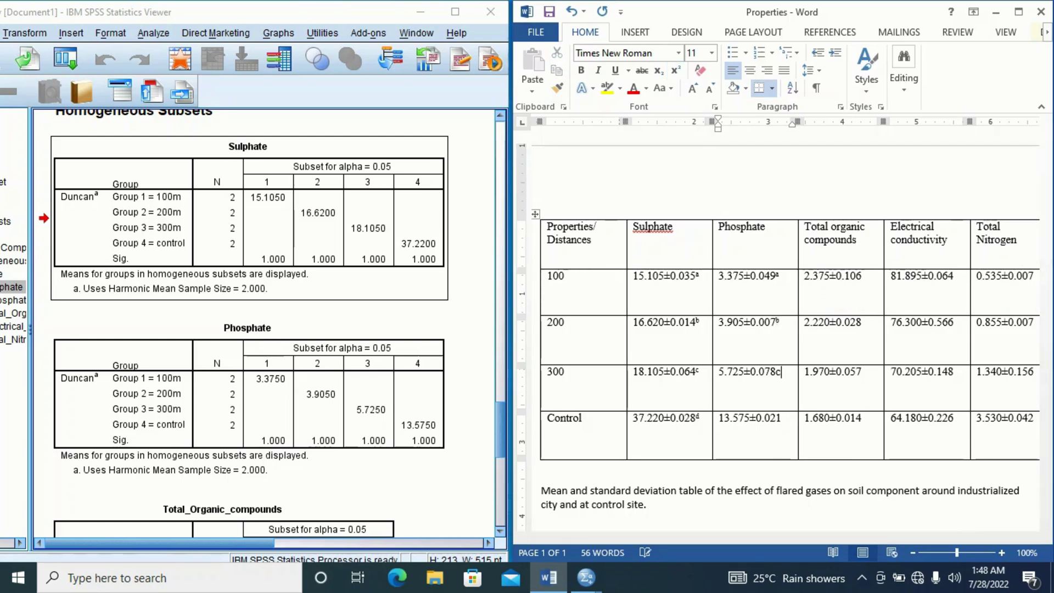
{"action": "left_click_drag", "start_coordinate": [781, 372], "coordinate": [774, 372]}
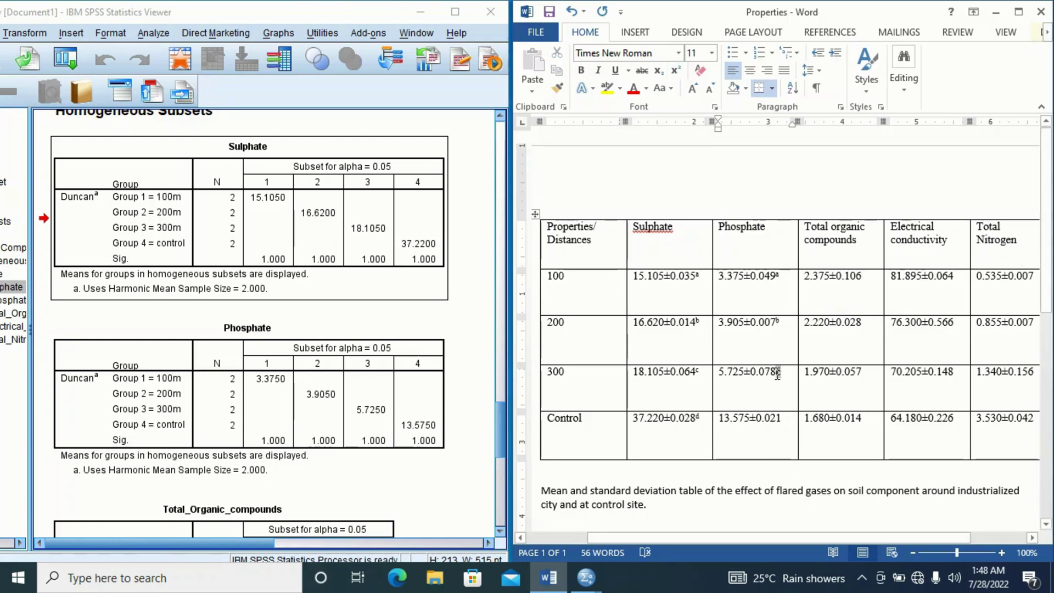
{"action": "left_click", "coordinate": [675, 70]}
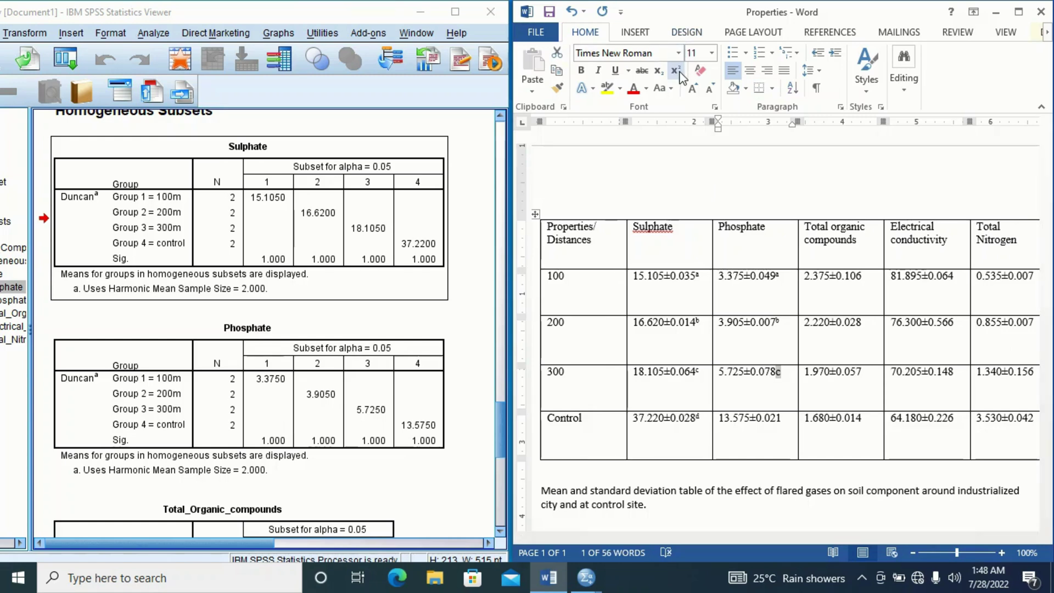
- Append a superscript "d" to the Phosphate value in the Control row of the table
{"action": "left_click", "coordinate": [792, 418]}
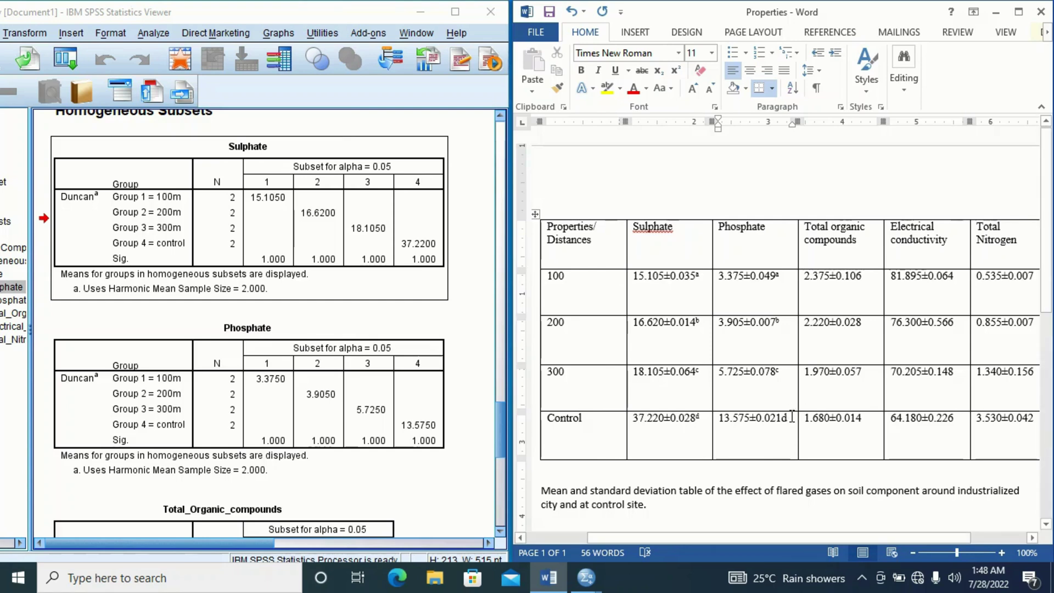
{"action": "left_click_drag", "start_coordinate": [788, 417], "coordinate": [780, 417]}
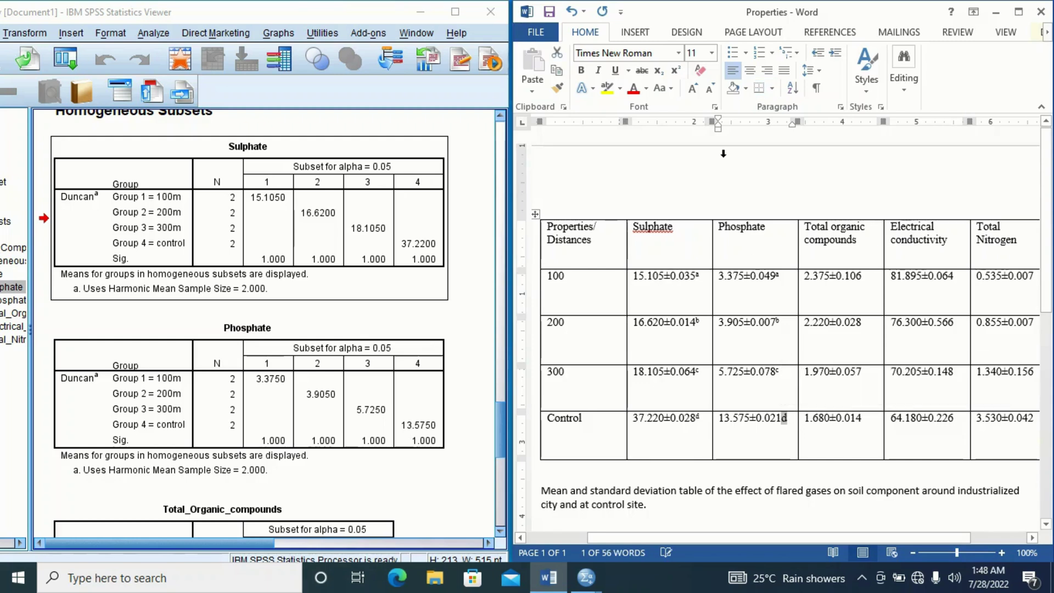
{"action": "left_click", "coordinate": [676, 71]}
- Check the Total_Organic_compounds homogeneous subsets in SPSS and append a superscript "a" to the Control row's Total organic compounds value in Word
{"action": "left_click", "coordinate": [829, 436]}
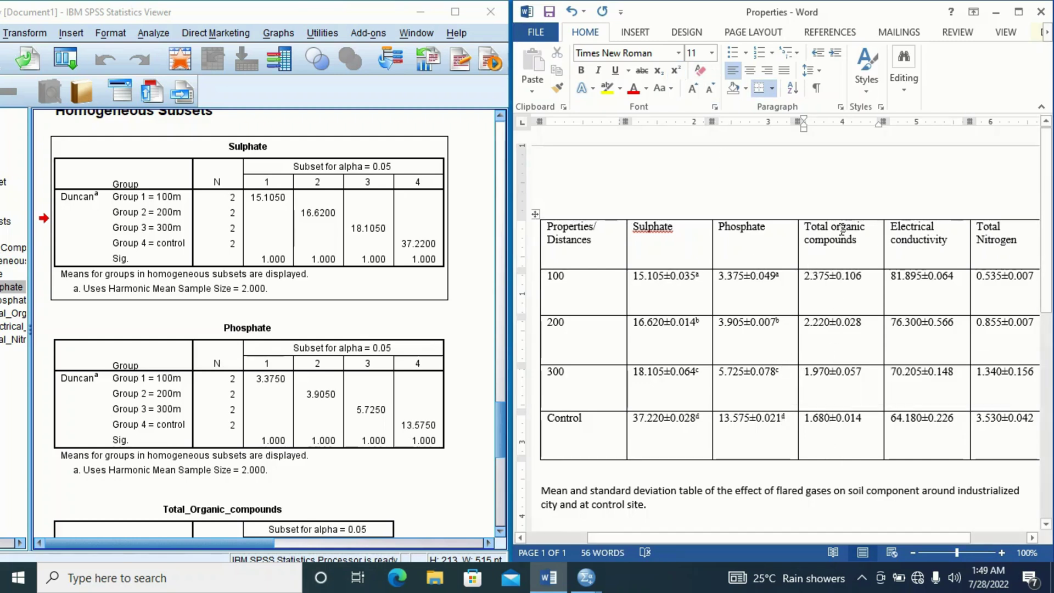
{"action": "mouse_move", "coordinate": [535, 282]}
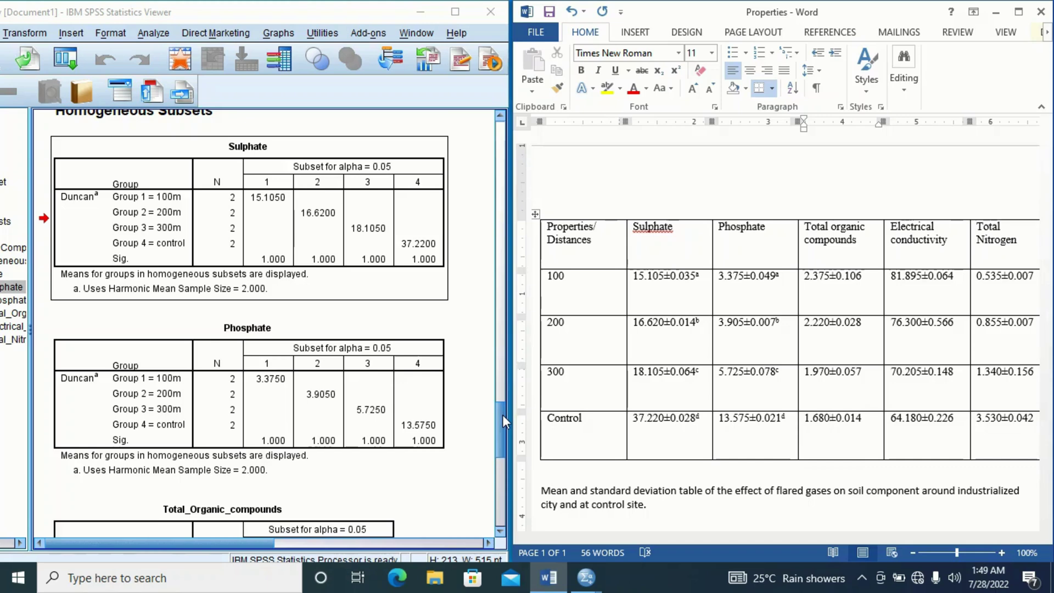
{"action": "left_click_drag", "start_coordinate": [502, 413], "coordinate": [502, 456]}
{"action": "left_click", "coordinate": [442, 382]}
{"action": "left_click", "coordinate": [275, 290]}
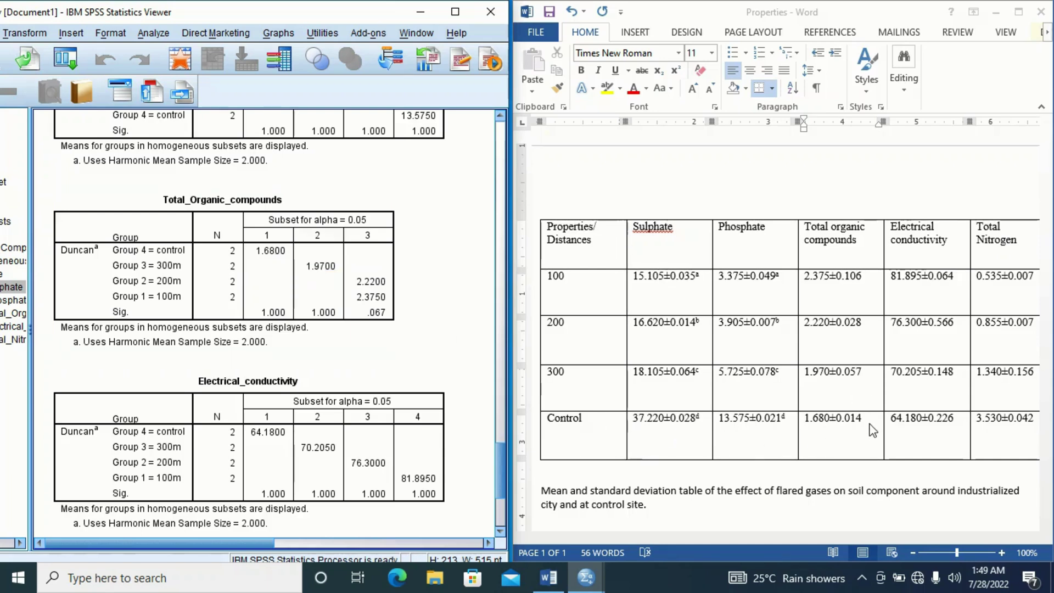
{"action": "left_click", "coordinate": [830, 419]}
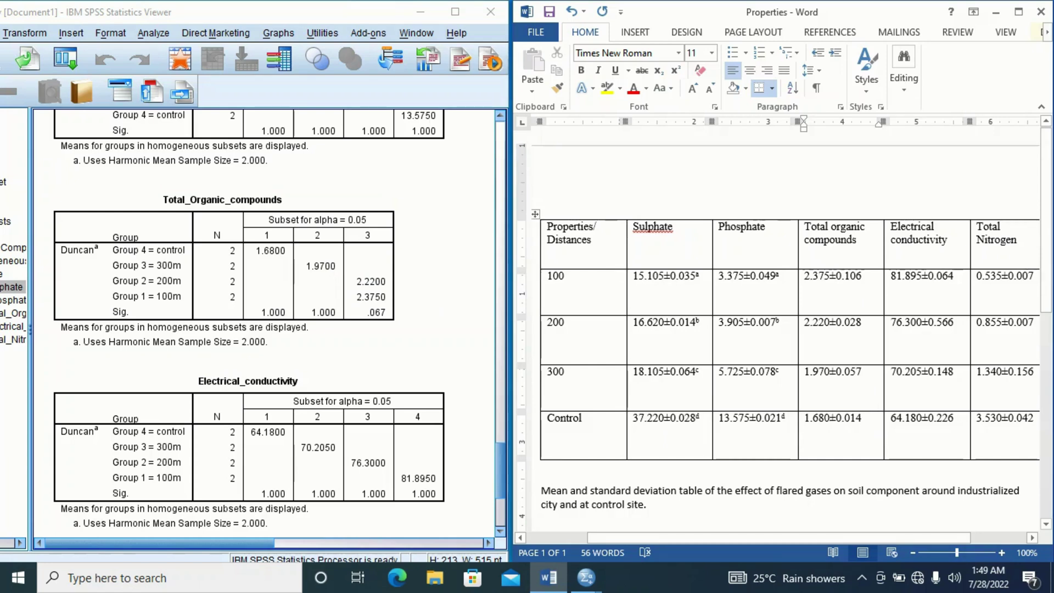
{"action": "type", "text": "a"}
{"action": "left_click_drag", "start_coordinate": [869, 421], "coordinate": [860, 419]}
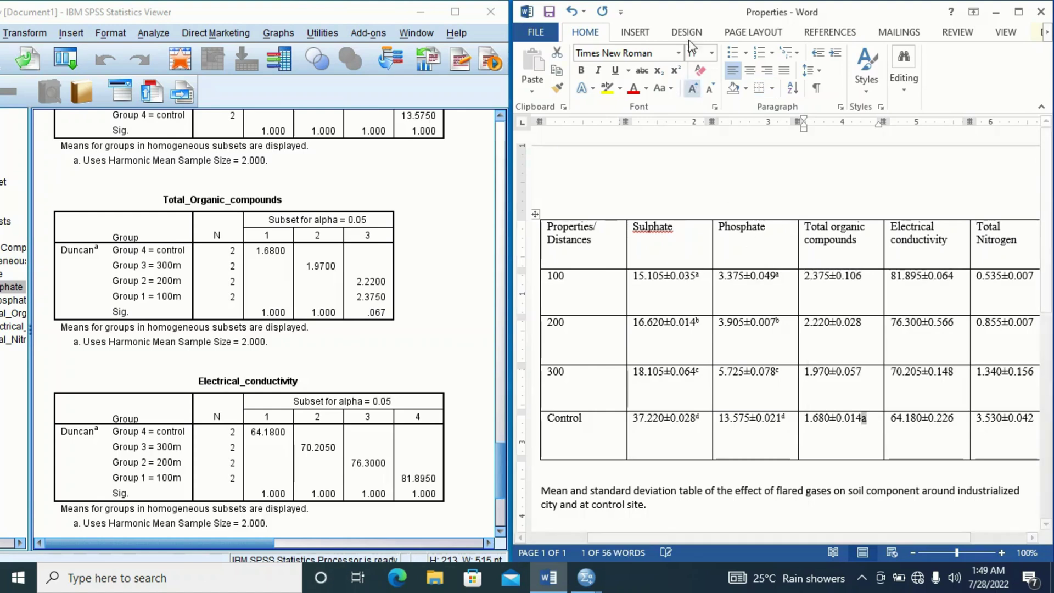
{"action": "left_click", "coordinate": [675, 70]}
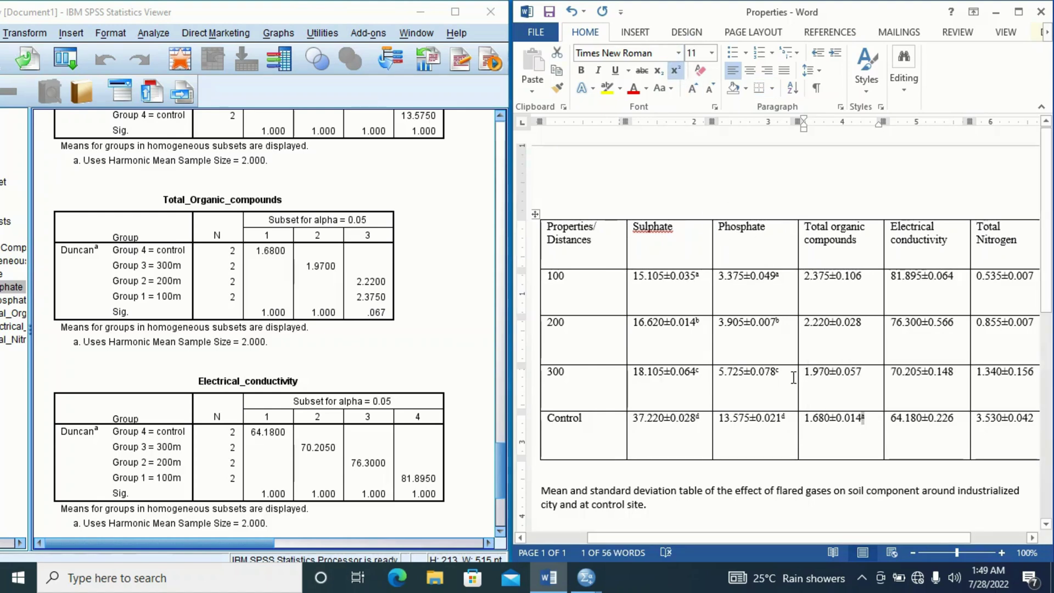
{"action": "left_click", "coordinate": [870, 418]}
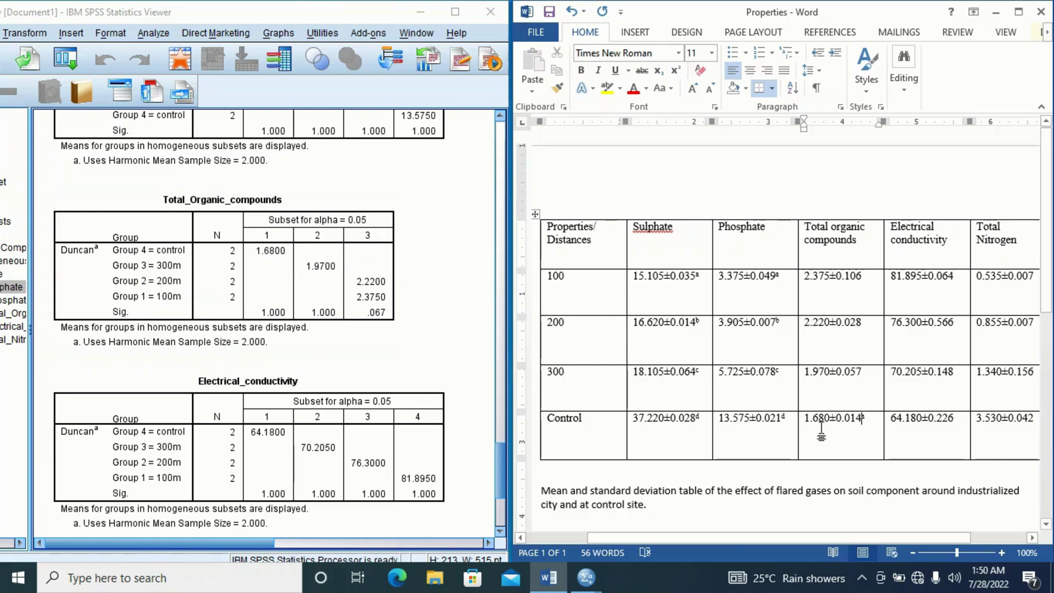
- Append a superscript "b" to the Total organic compounds value in the 300 row of the table
{"action": "left_click", "coordinate": [863, 371]}
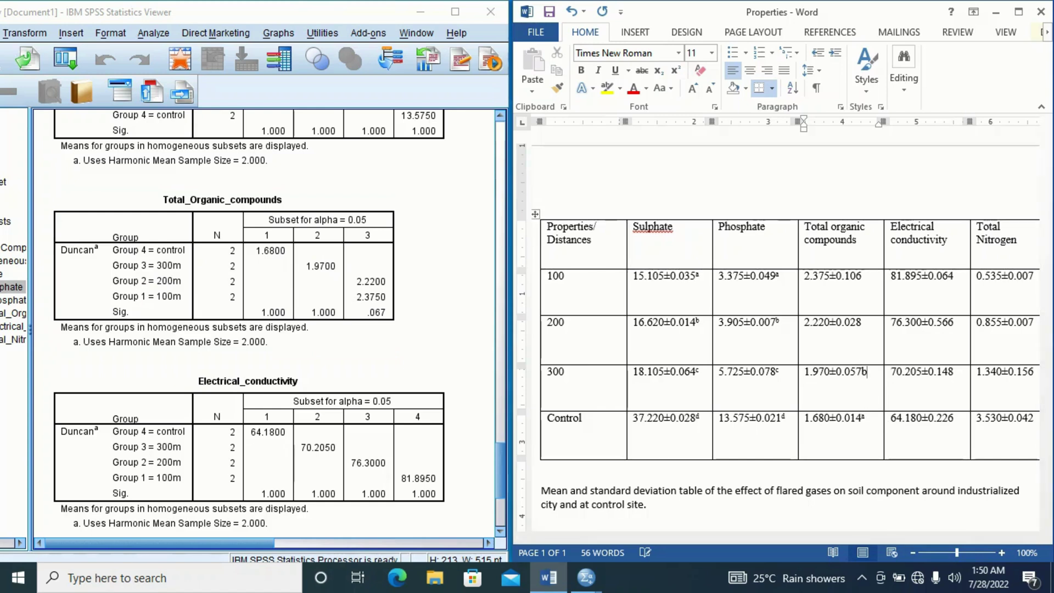
{"action": "type", "text": "b"}
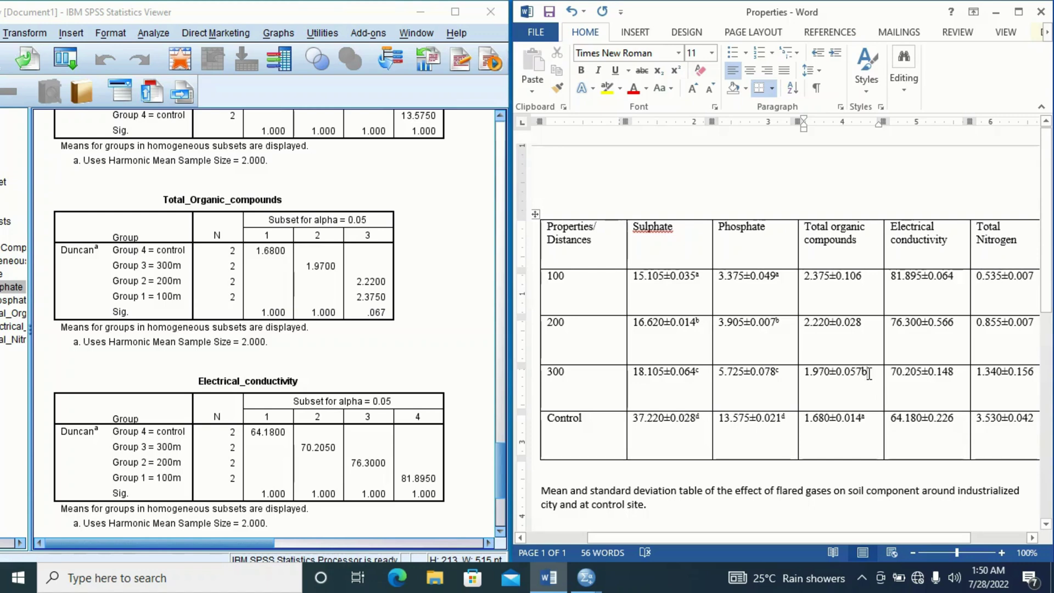
{"action": "left_click_drag", "start_coordinate": [868, 371], "coordinate": [860, 372]}
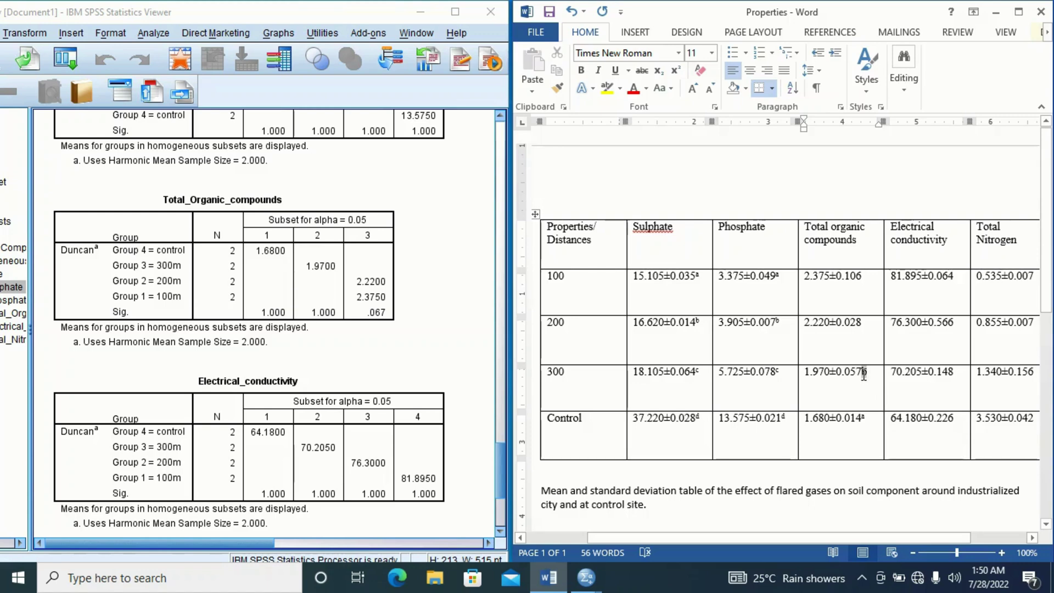
{"action": "left_click", "coordinate": [675, 70]}
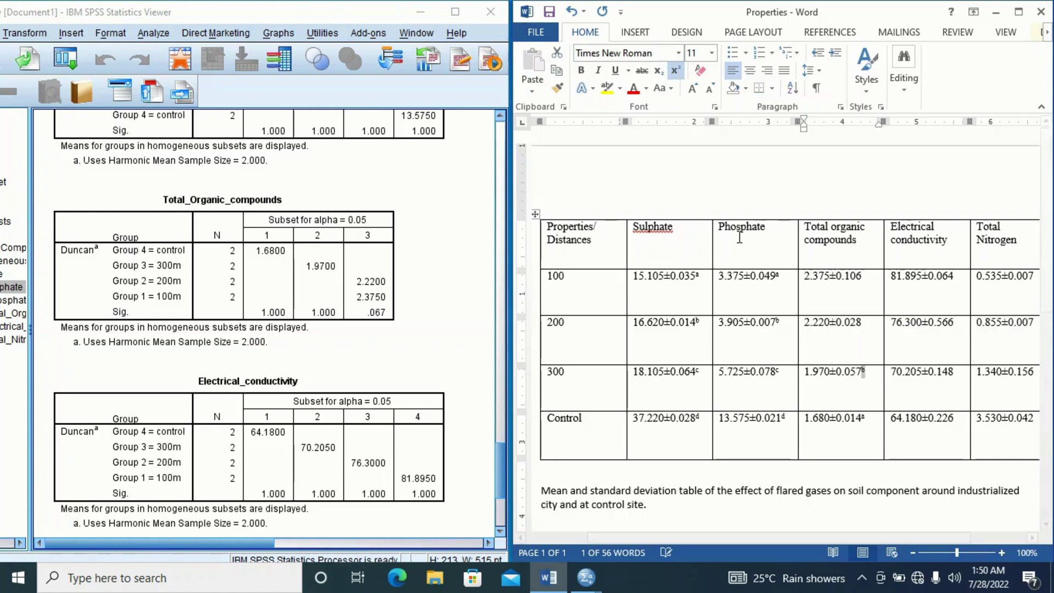
{"action": "left_click", "coordinate": [870, 322]}
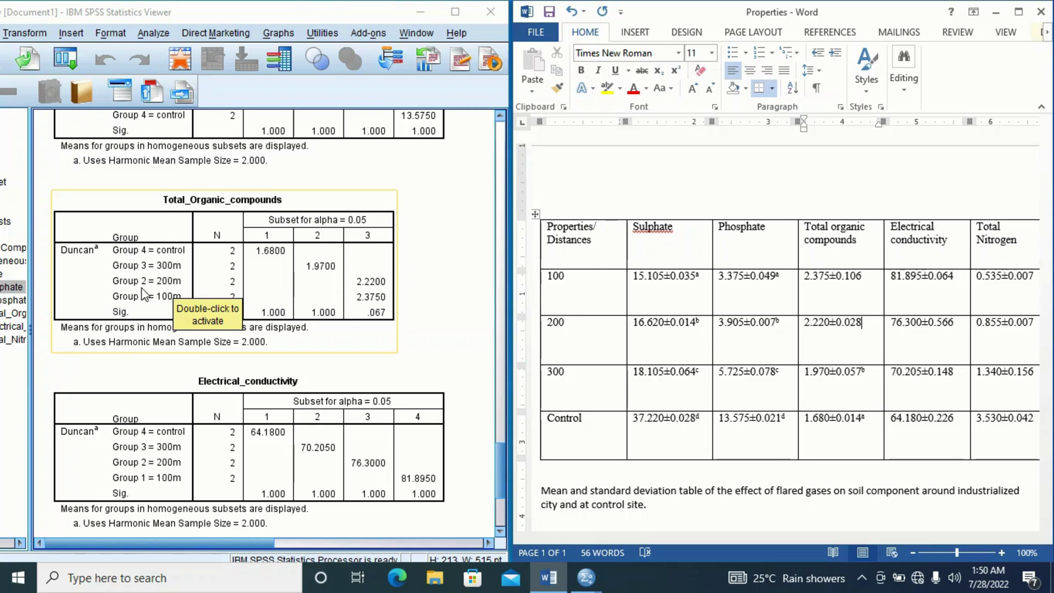
{"action": "left_click", "coordinate": [359, 281]}
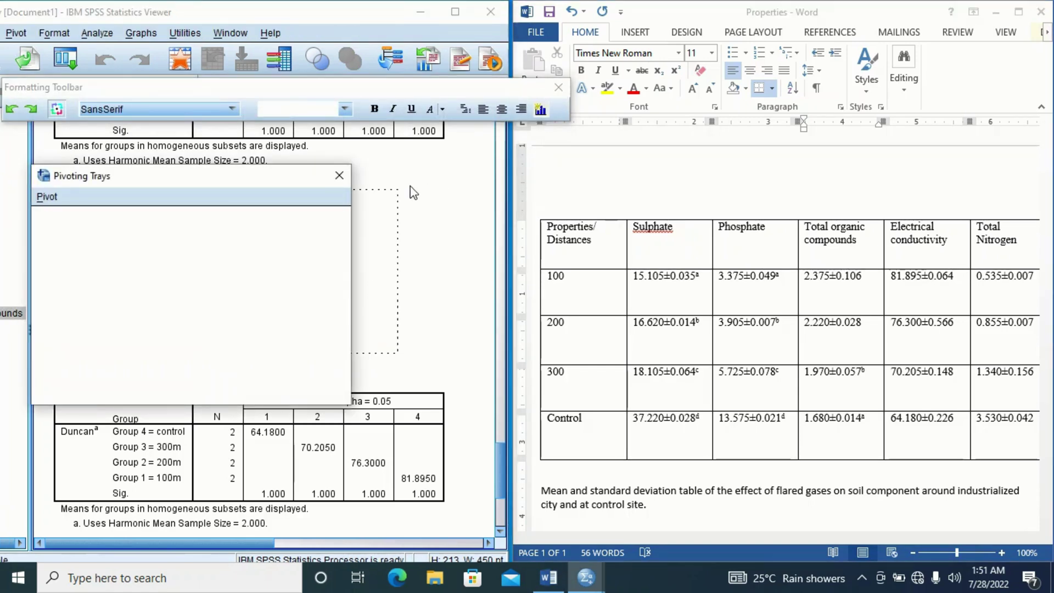
{"action": "left_click", "coordinate": [339, 176]}
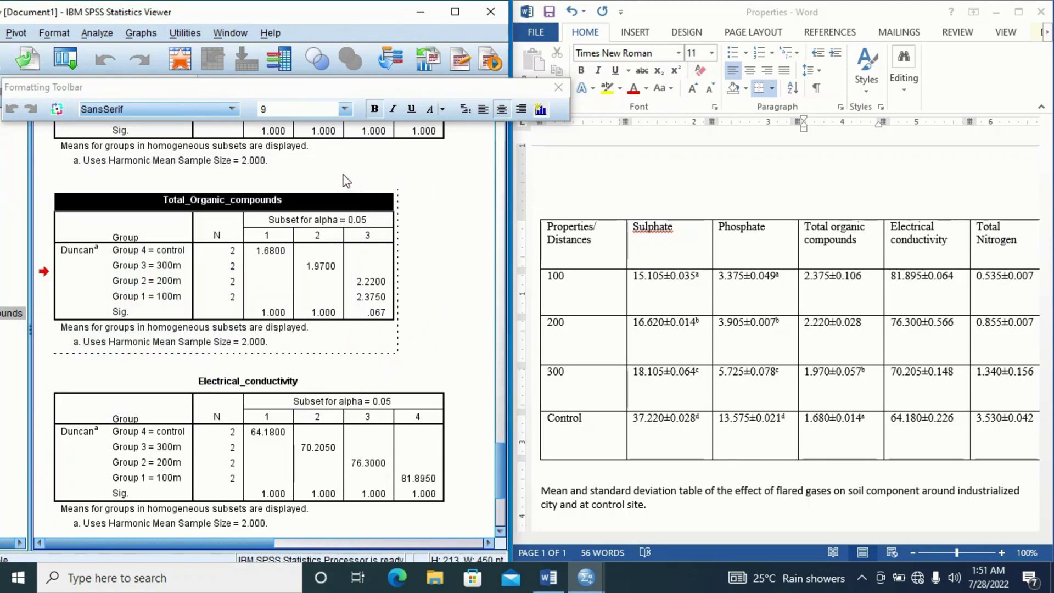
{"action": "left_click", "coordinate": [439, 255]}
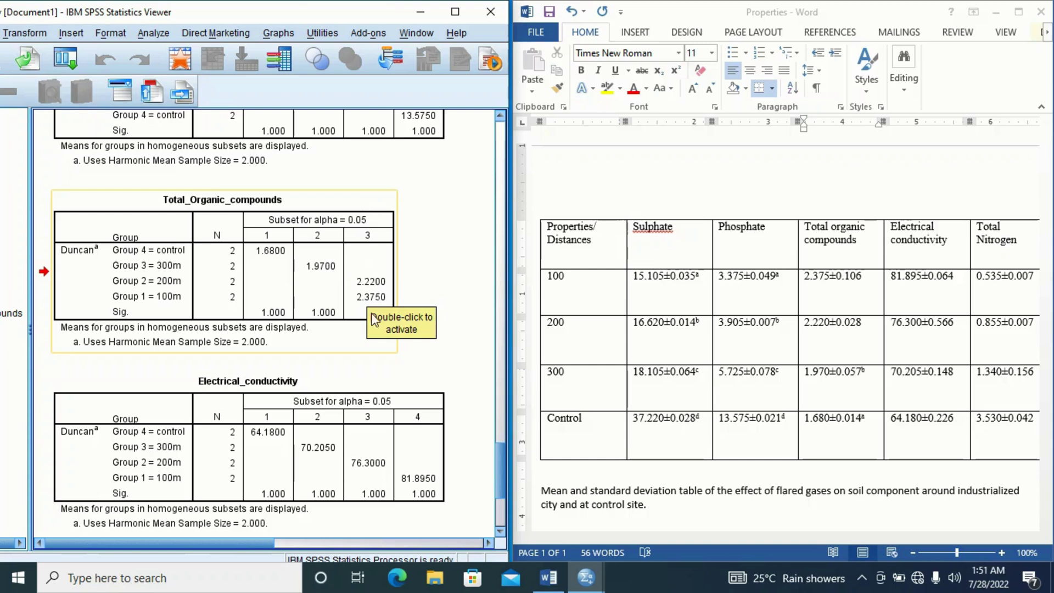
- Append a superscript "c" to the Total organic compounds value in the 200 row of the Word table
{"action": "left_click", "coordinate": [796, 335]}
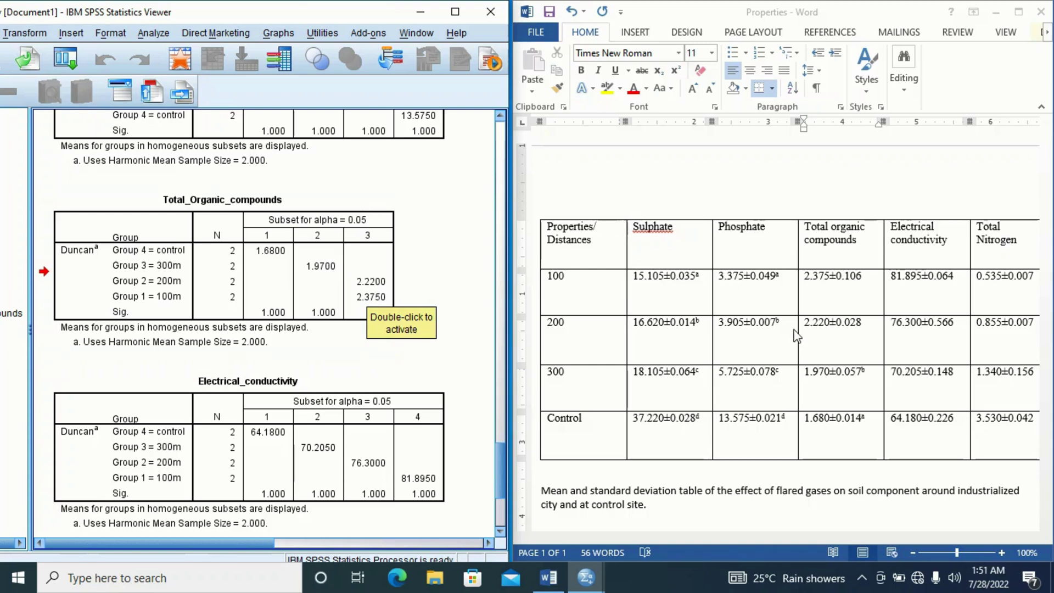
{"action": "left_click", "coordinate": [870, 327]}
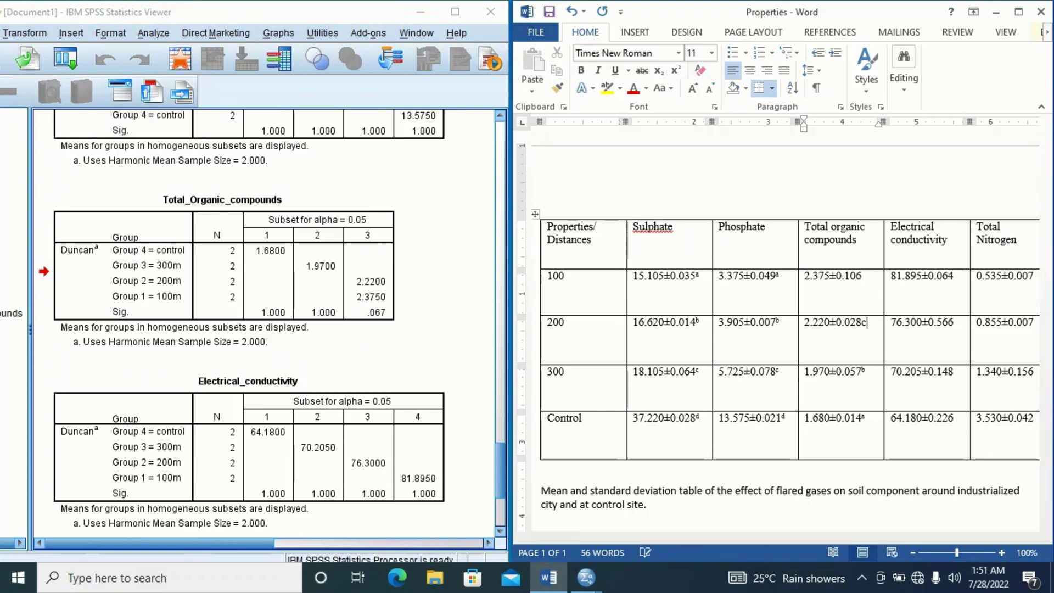
{"action": "type", "text": "c"}
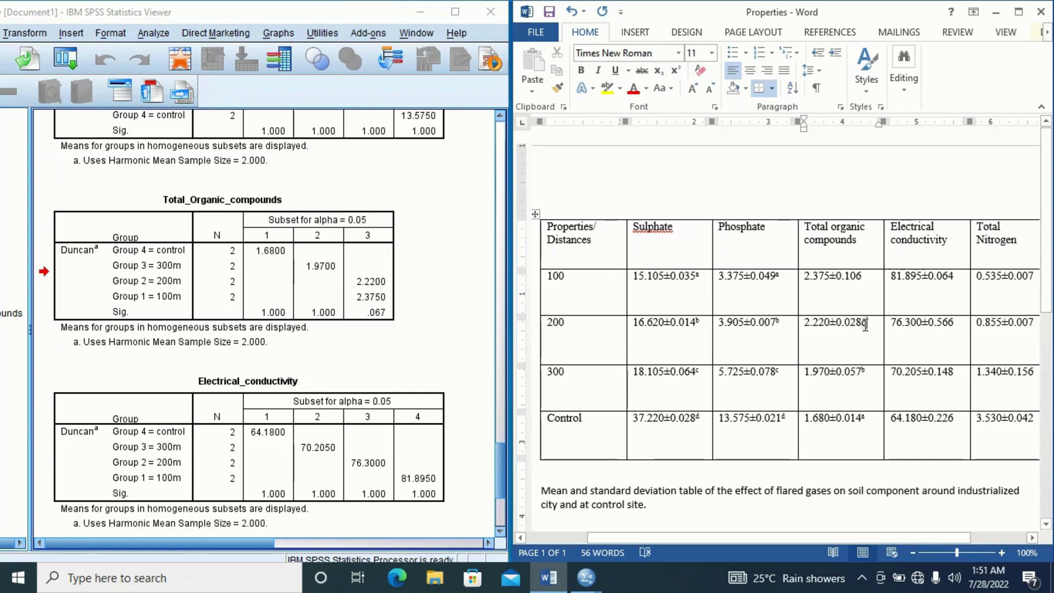
{"action": "left_click_drag", "start_coordinate": [865, 324], "coordinate": [647, 322]}
{"action": "left_click", "coordinate": [401, 281]}
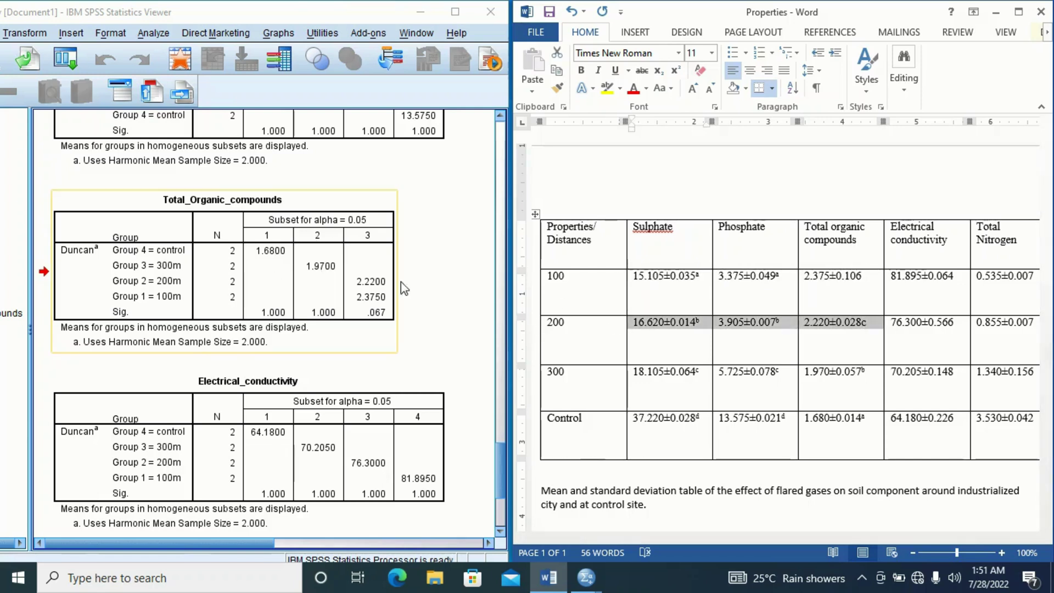
{"action": "left_click", "coordinate": [867, 328]}
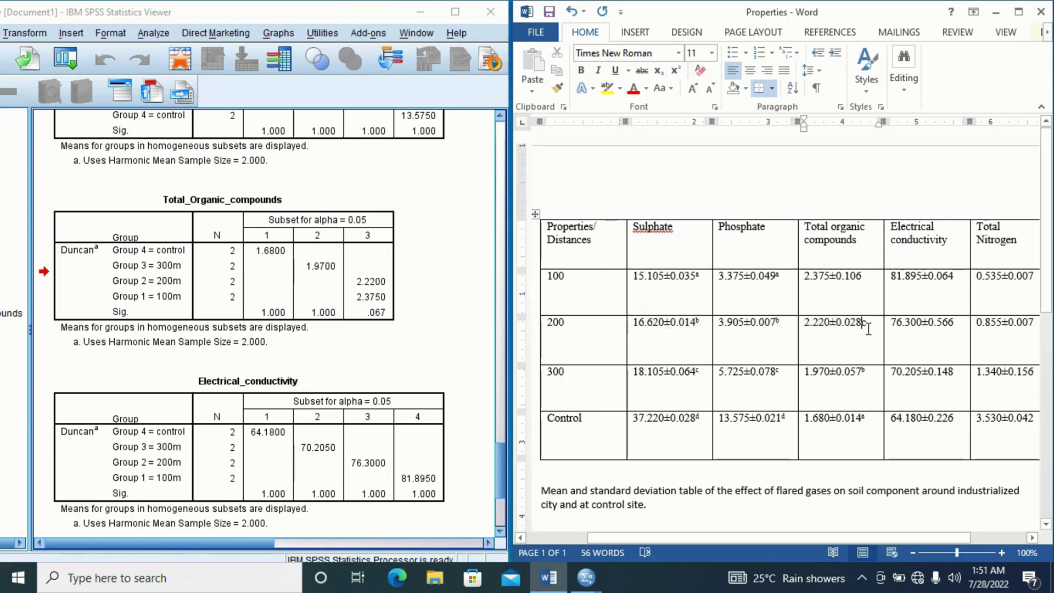
{"action": "left_click_drag", "start_coordinate": [866, 322], "coordinate": [860, 322]}
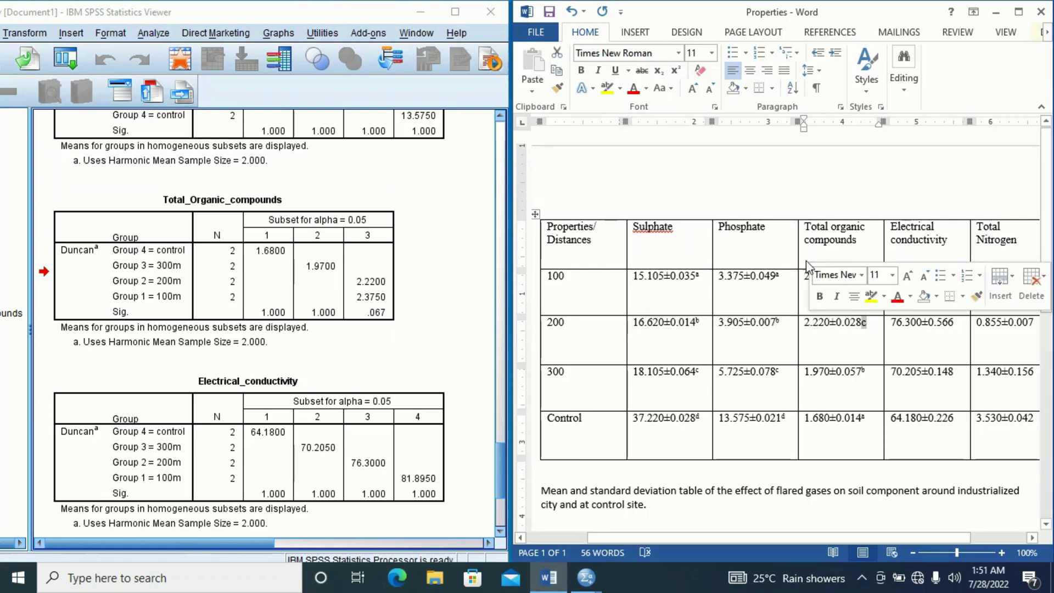
{"action": "left_click", "coordinate": [676, 71]}
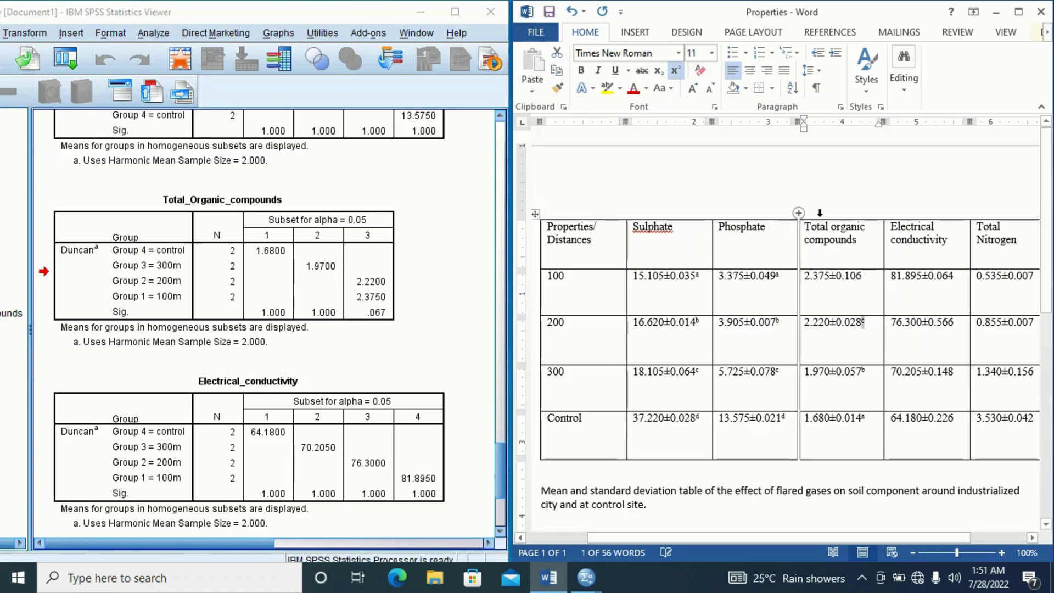
- Append a superscript "c" to the Total organic compounds value in the 100 row of the table
{"action": "left_click", "coordinate": [865, 275]}
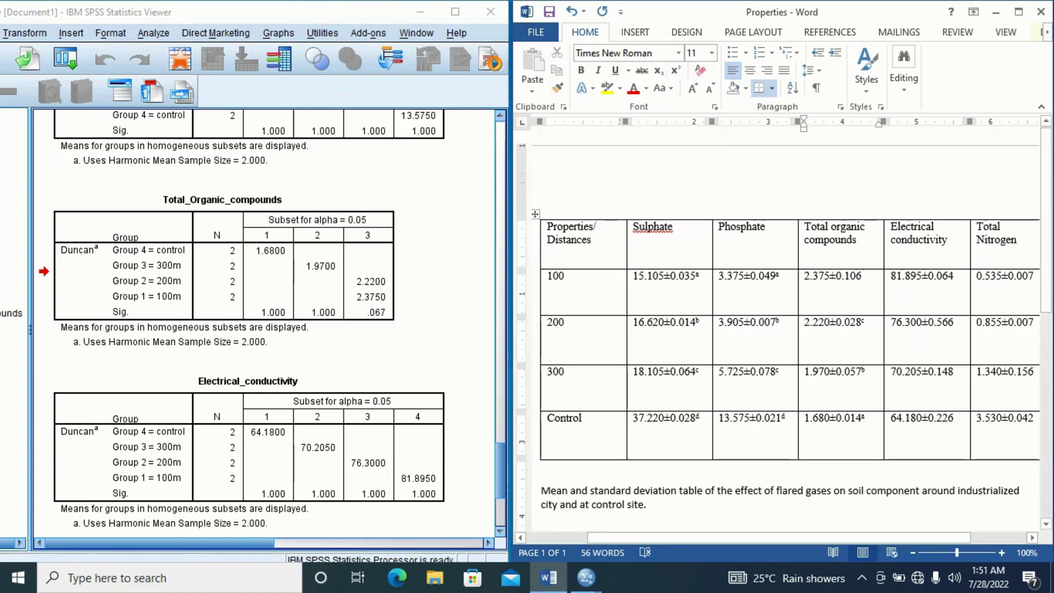
{"action": "type", "text": "c"}
{"action": "left_click_drag", "start_coordinate": [866, 276], "coordinate": [860, 276]}
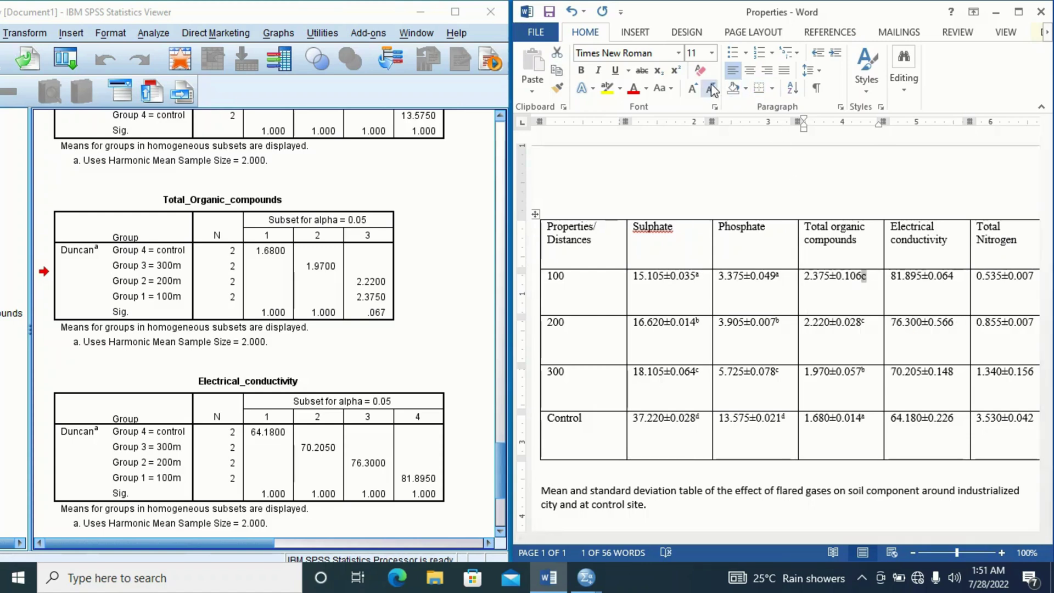
{"action": "left_click", "coordinate": [675, 70]}
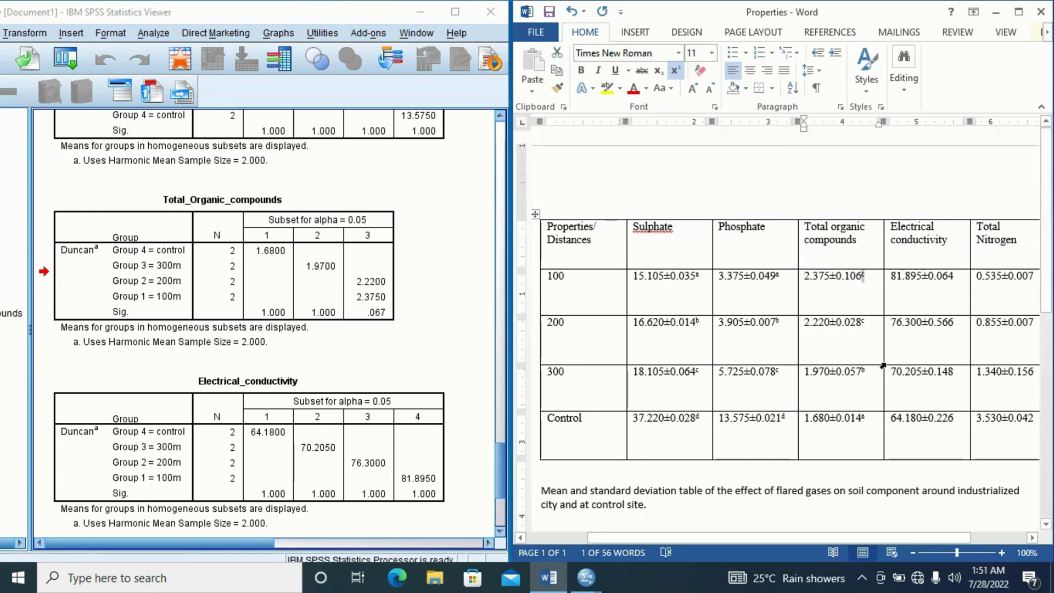
- Try a superscript "d" on the 200 row's Total organic compounds value and restore the letter to "c"
{"action": "left_click", "coordinate": [860, 280]}
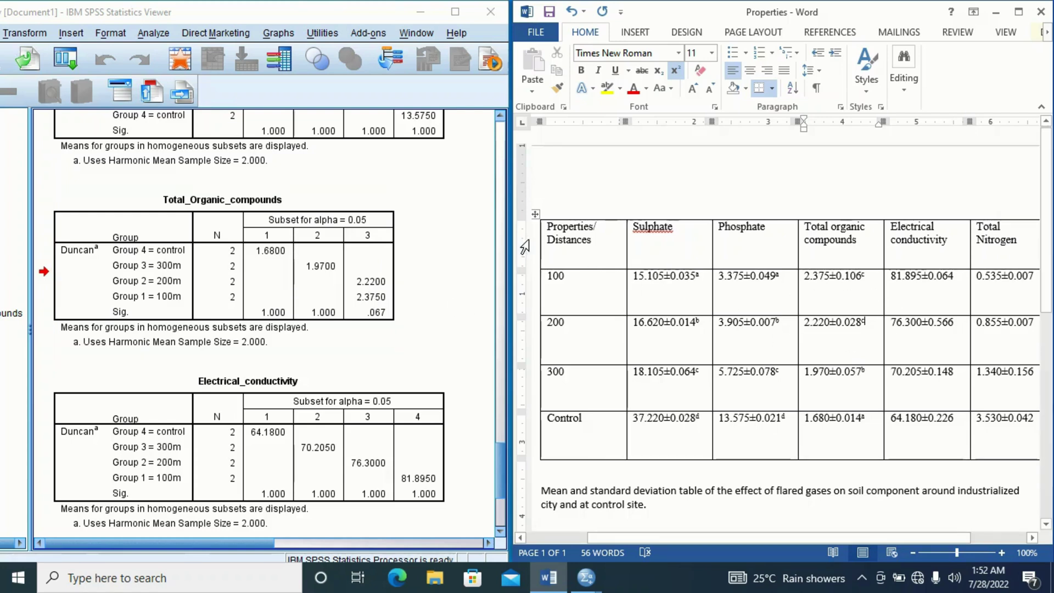
{"action": "left_click", "coordinate": [864, 322]}
{"action": "key", "text": "BackSpace"}
{"action": "type", "text": "d"}
{"action": "key", "text": "BackSpace"}
{"action": "type", "text": "c"}
{"action": "key", "text": "BackSpace"}
{"action": "type", "text": "c"}
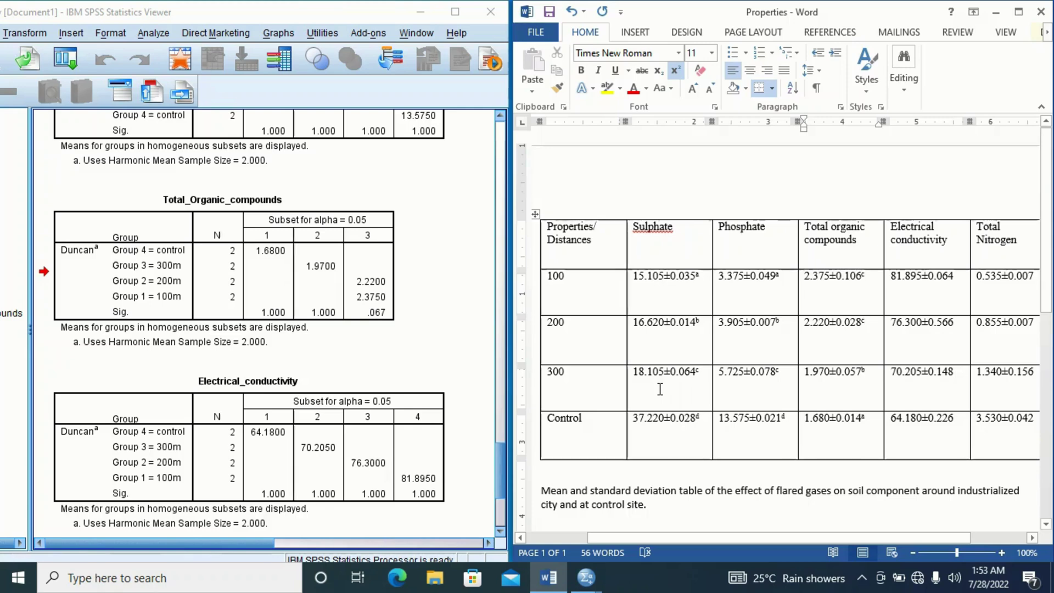